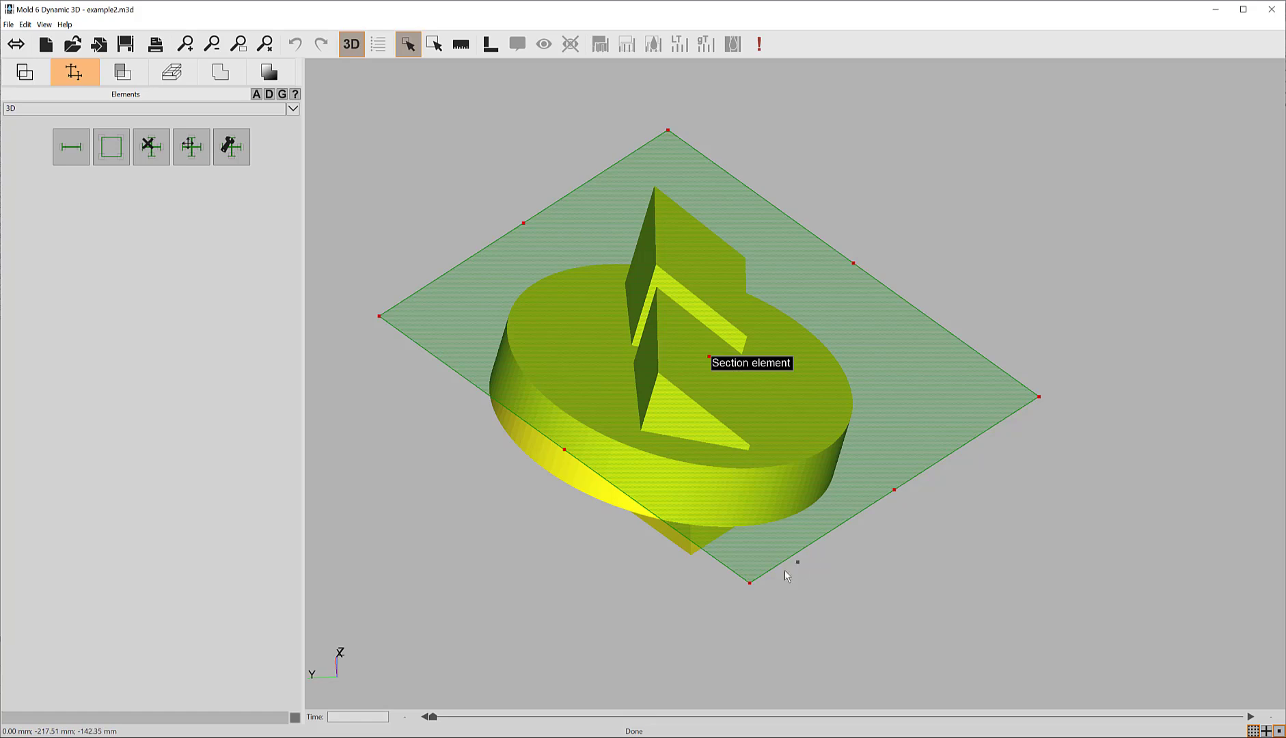
Extend the section element beyond the disc by moving its front corner outward.
drag(750, 584, 750, 538)
mouse_move(772, 552)
middle_down()
mouse_move(834, 495)
mouse_move(790, 551)
mouse_move(754, 563)
middle_up()
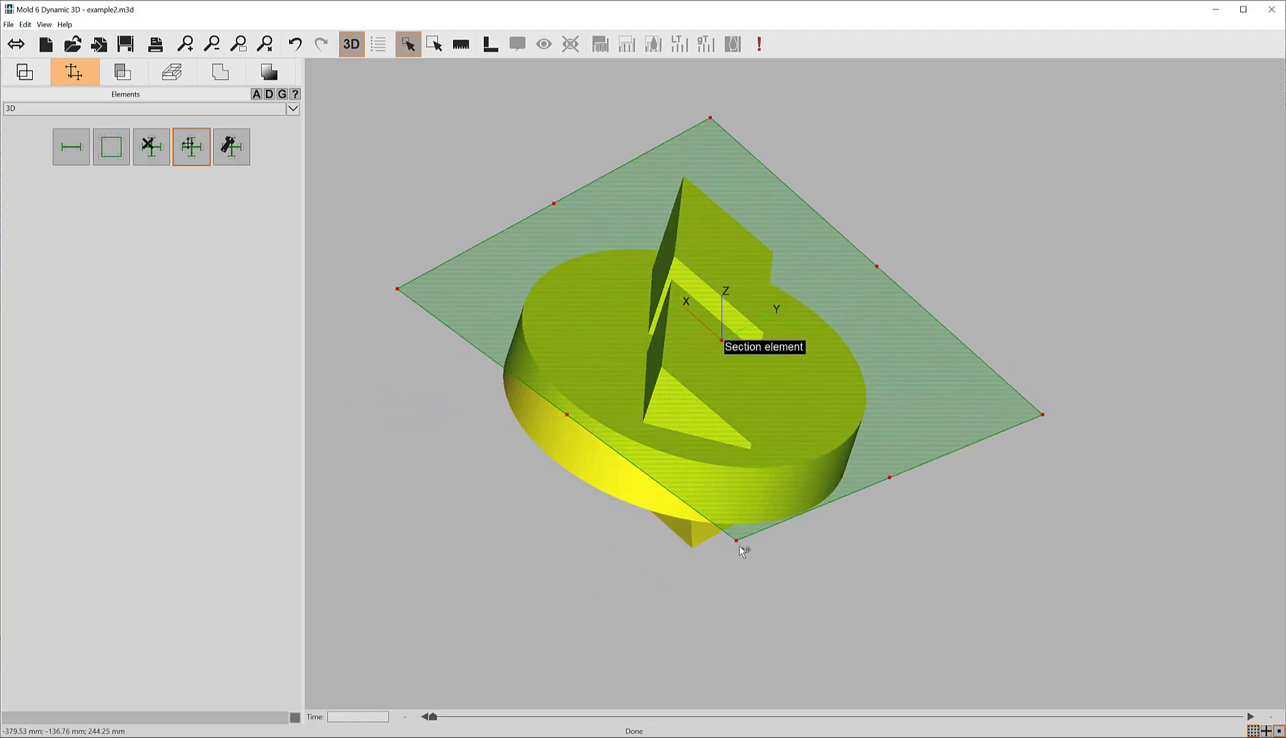
drag(723, 557, 697, 664)
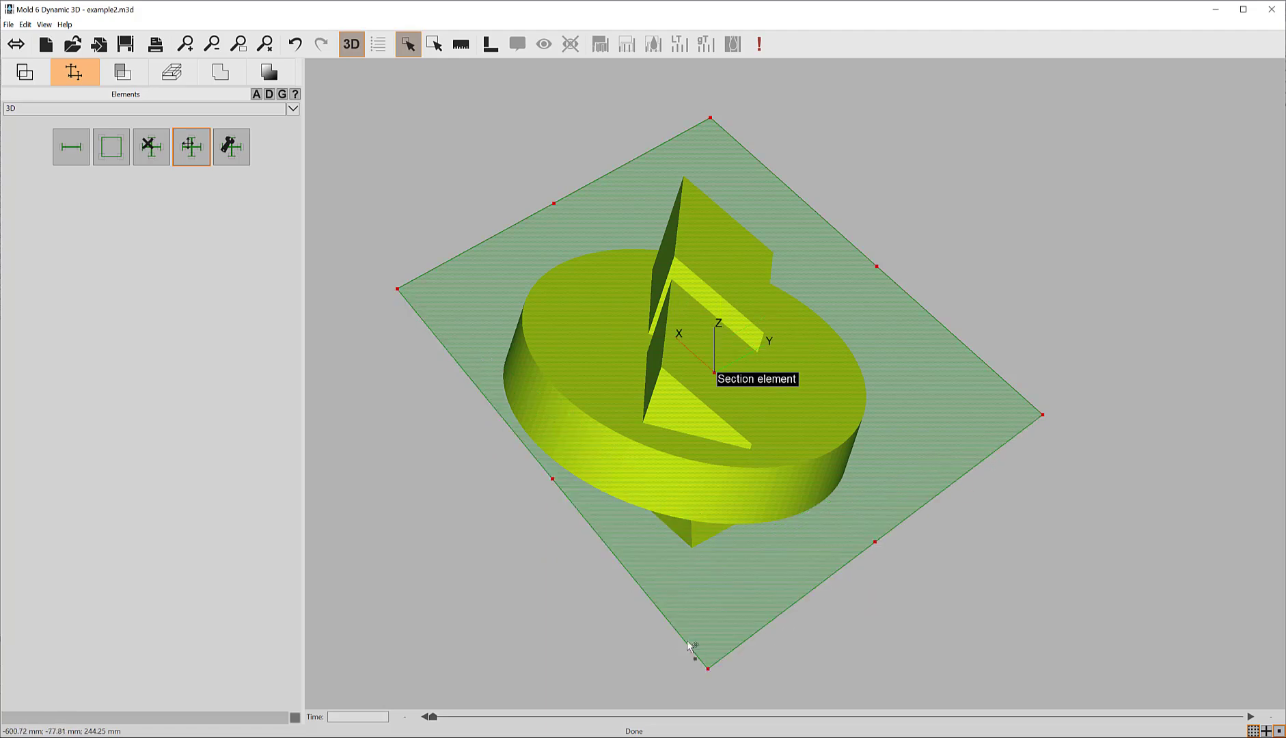
middle_drag(688, 641, 692, 575)
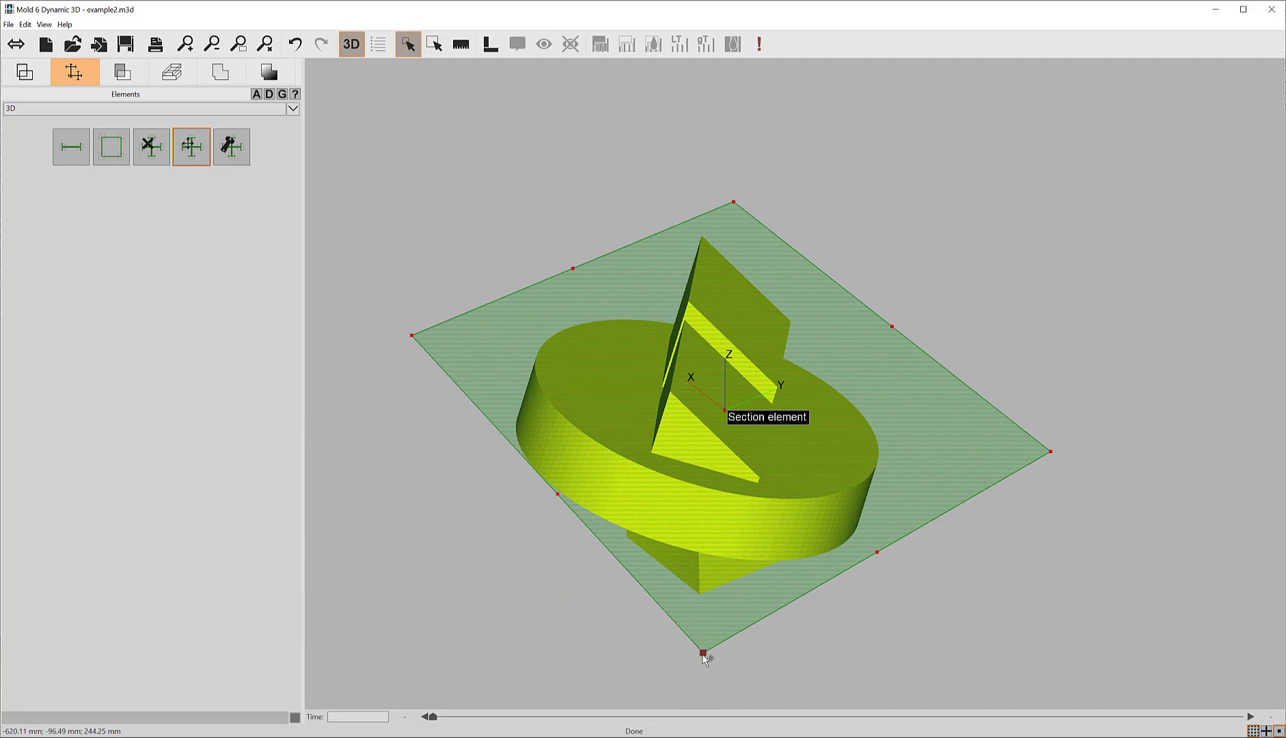
Try to move a corner of the section element while viewing the model from below, and undo that move.
middle_drag(704, 625, 786, 469)
drag(786, 466, 846, 454)
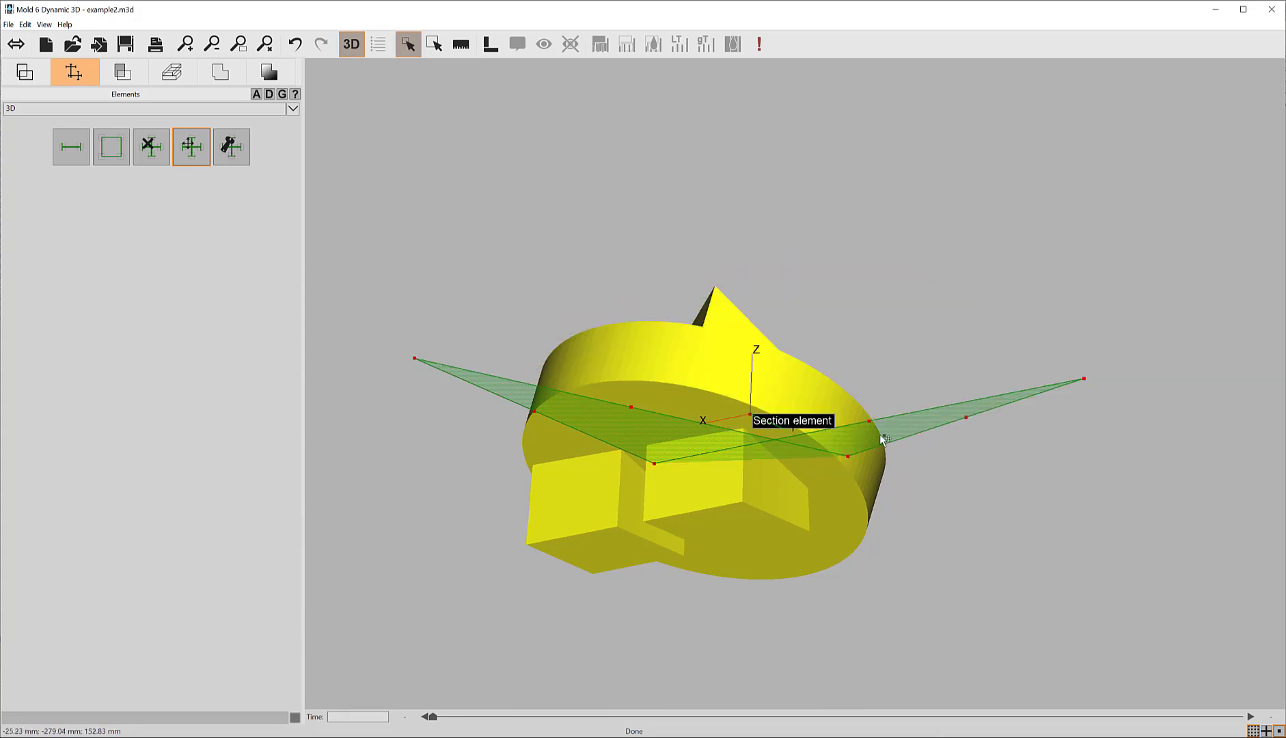
middle_drag(880, 434, 829, 493)
key(ctrl+z)
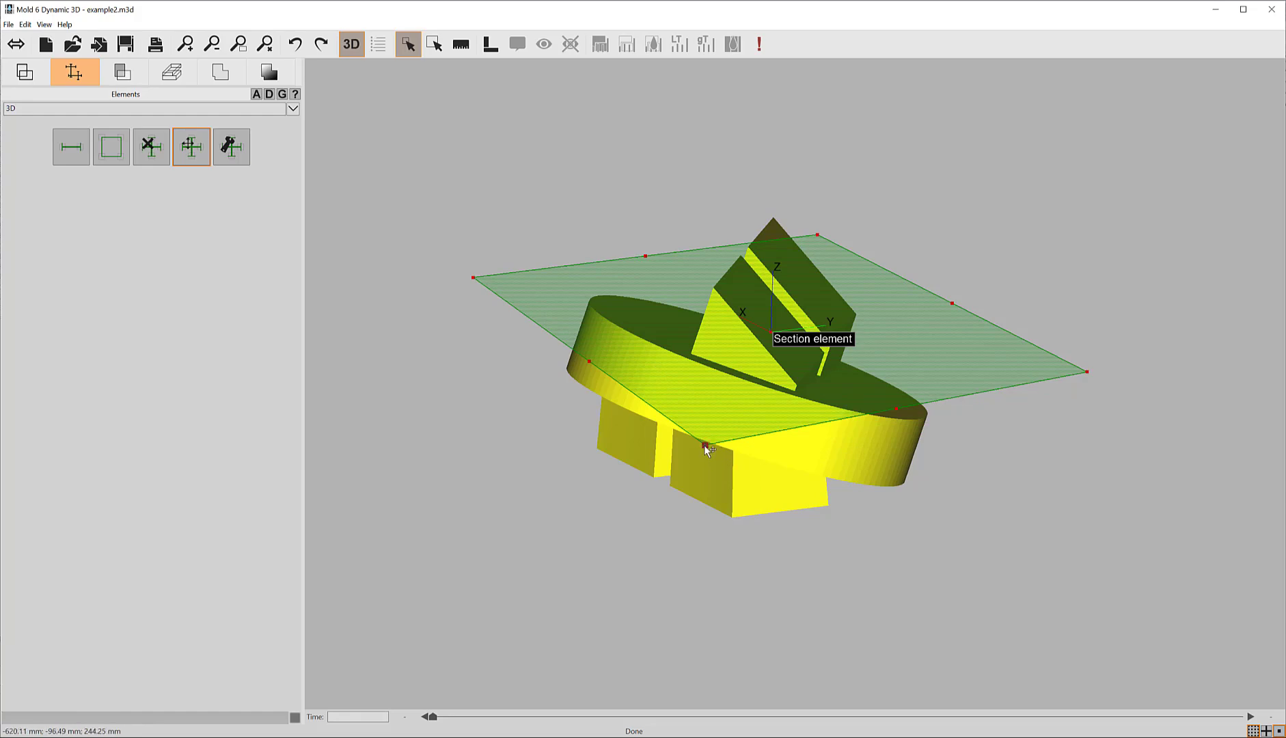
Enlarge the section element around the disc by moving its front corner and three edge midpoints outward.
drag(704, 448, 688, 516)
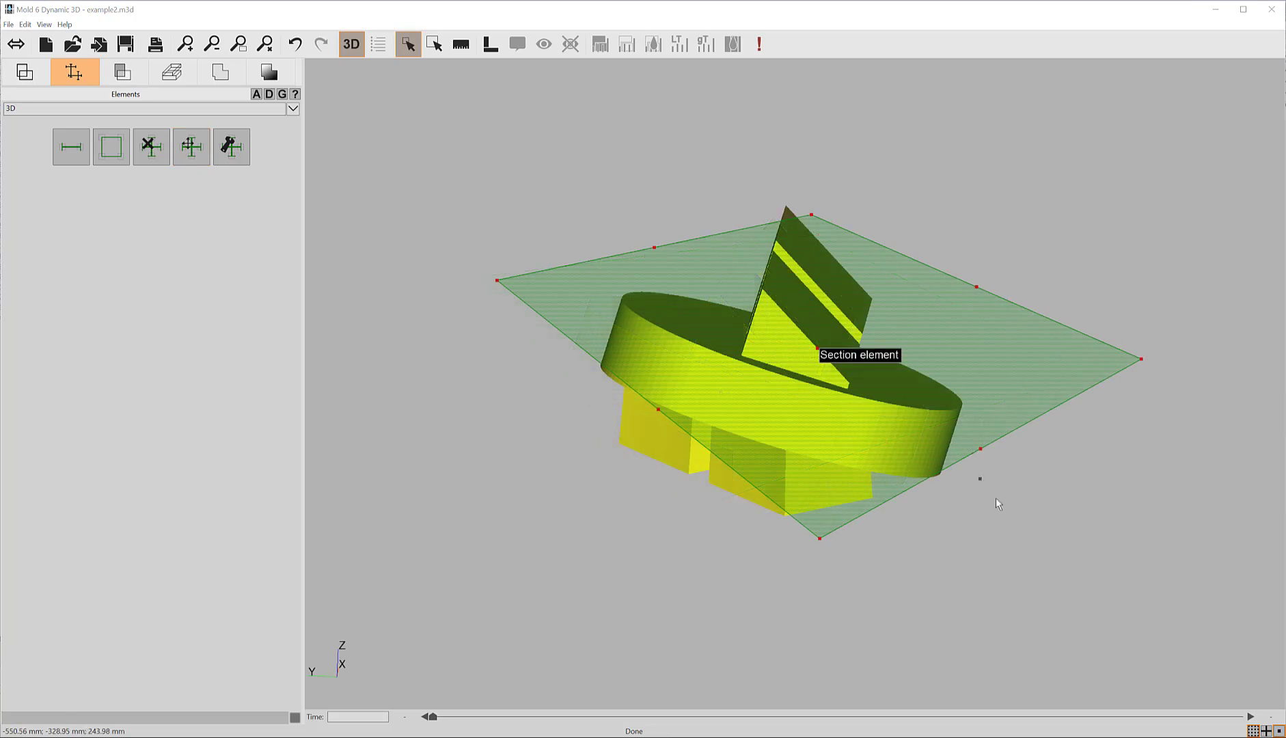
drag(981, 449, 1056, 502)
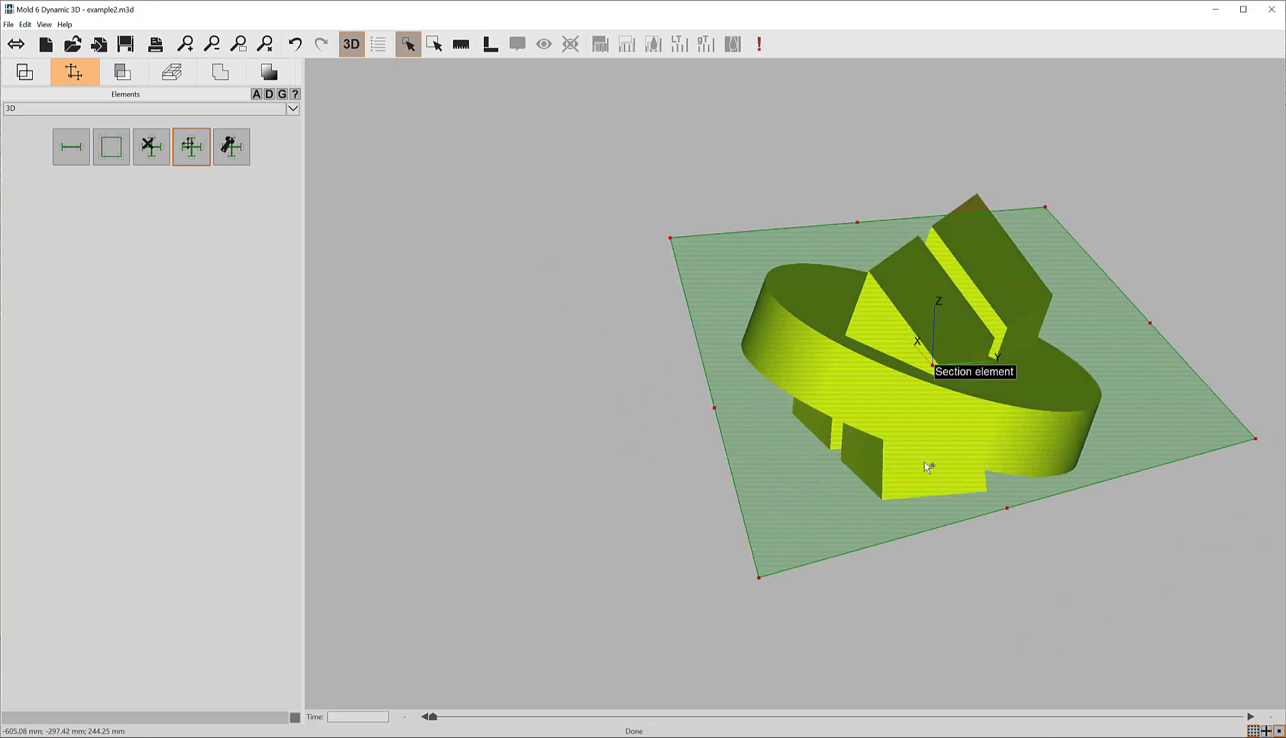
middle_drag(924, 461, 959, 416)
scroll(959, 417, down, 2)
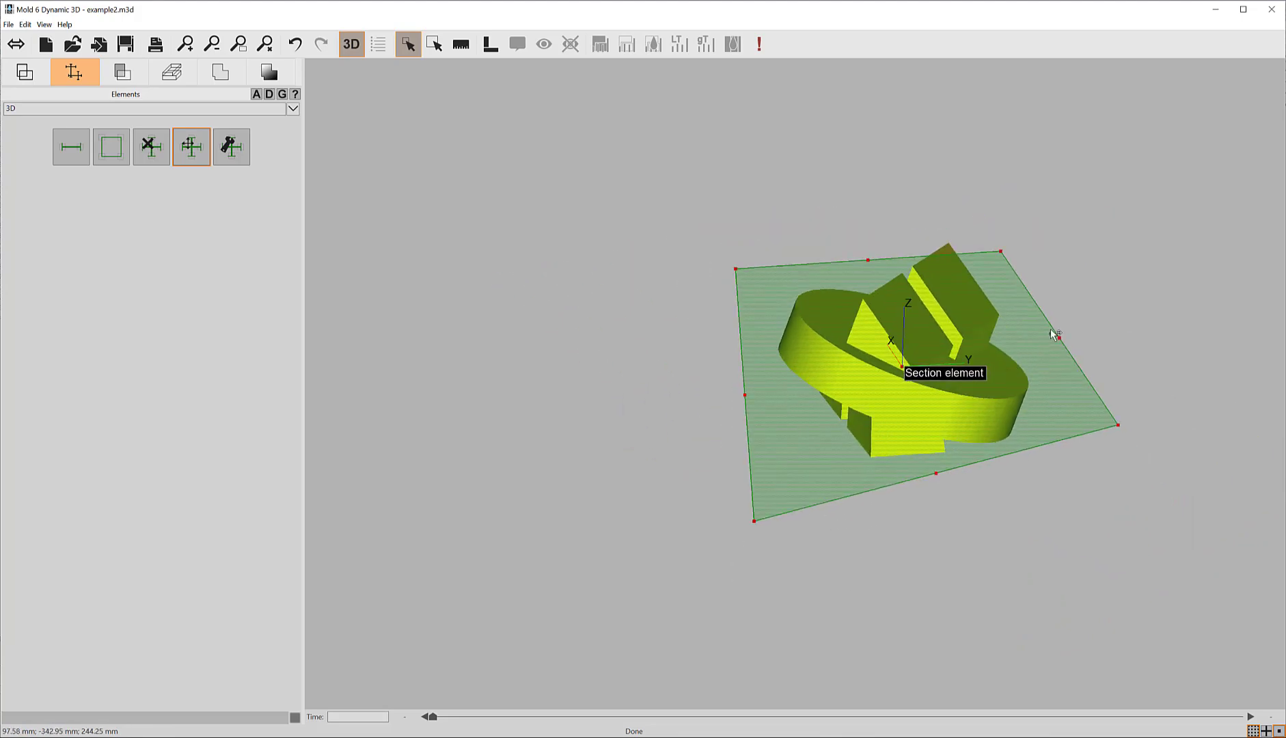
drag(1060, 338, 1131, 345)
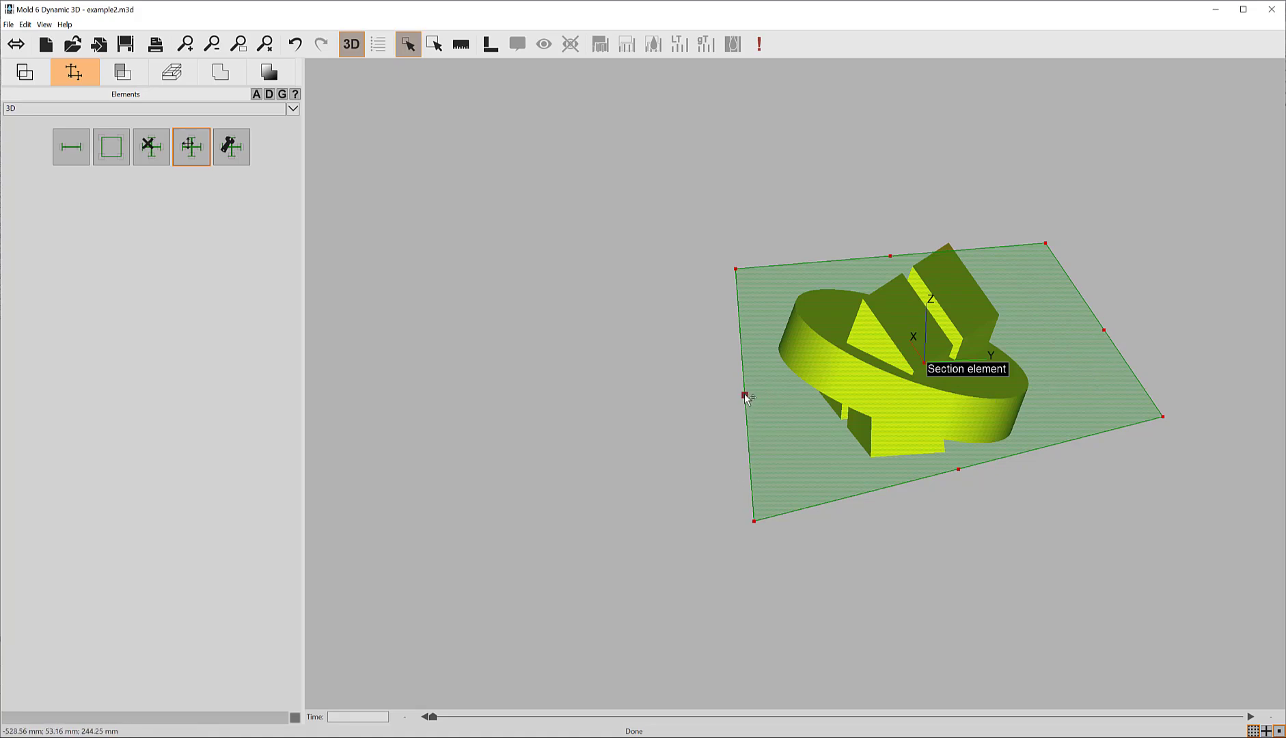
drag(744, 397, 715, 402)
middle_drag(830, 353, 775, 373)
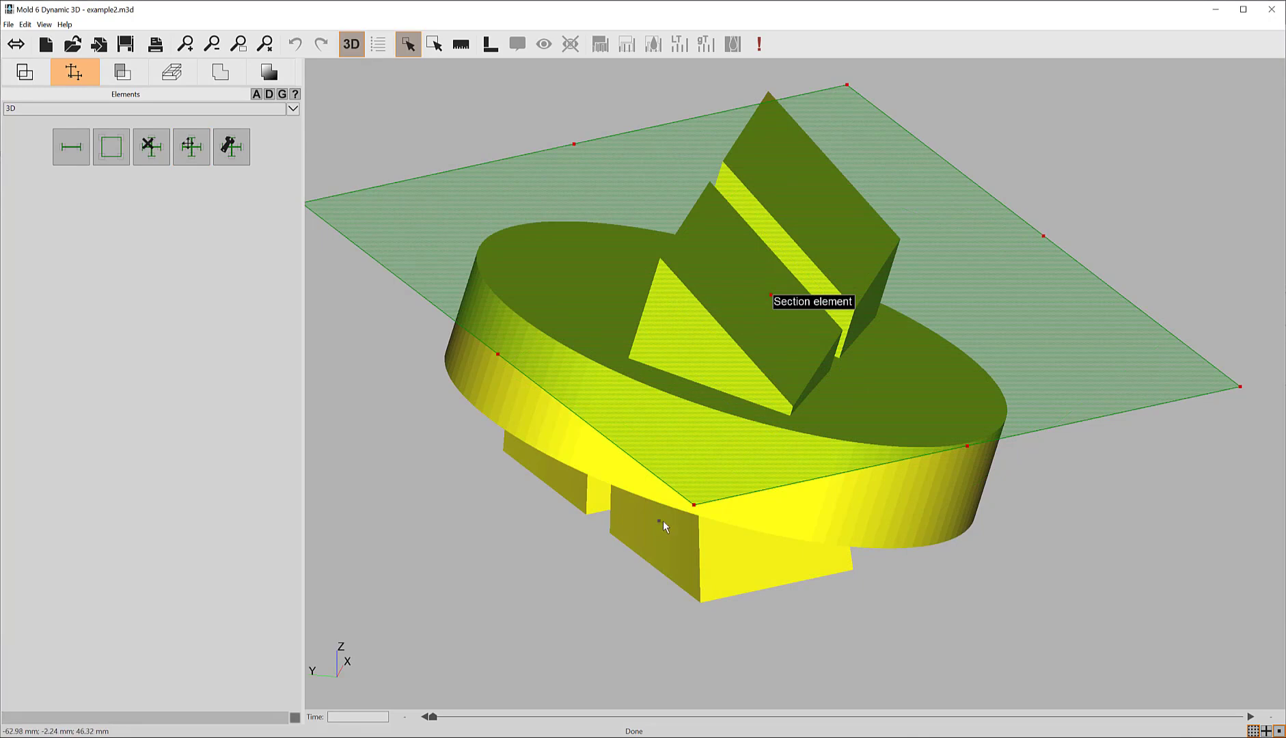
Try to reposition the section element's front corner, undoing the first move and cancelling the second attempt.
drag(695, 509, 740, 591)
mouse_move(737, 589)
middle_down()
mouse_move(792, 568)
mouse_move(782, 587)
mouse_move(739, 593)
middle_up()
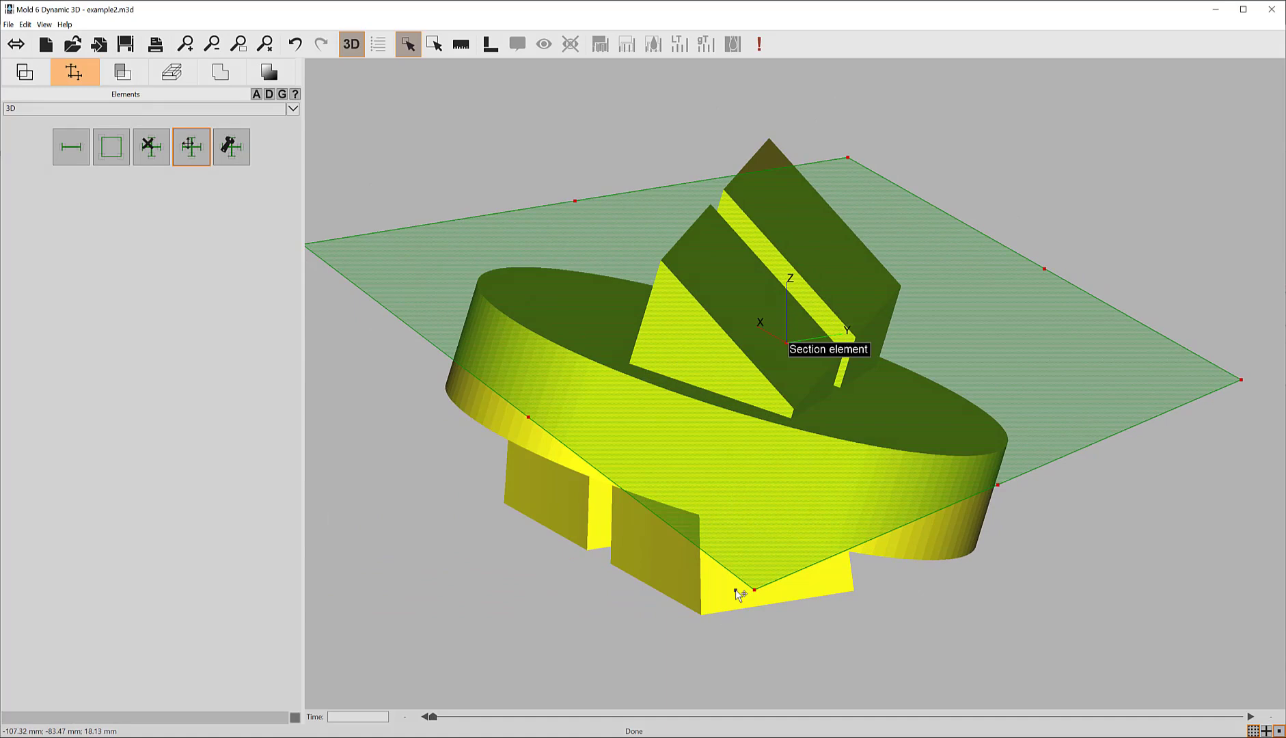
key(ctrl+z)
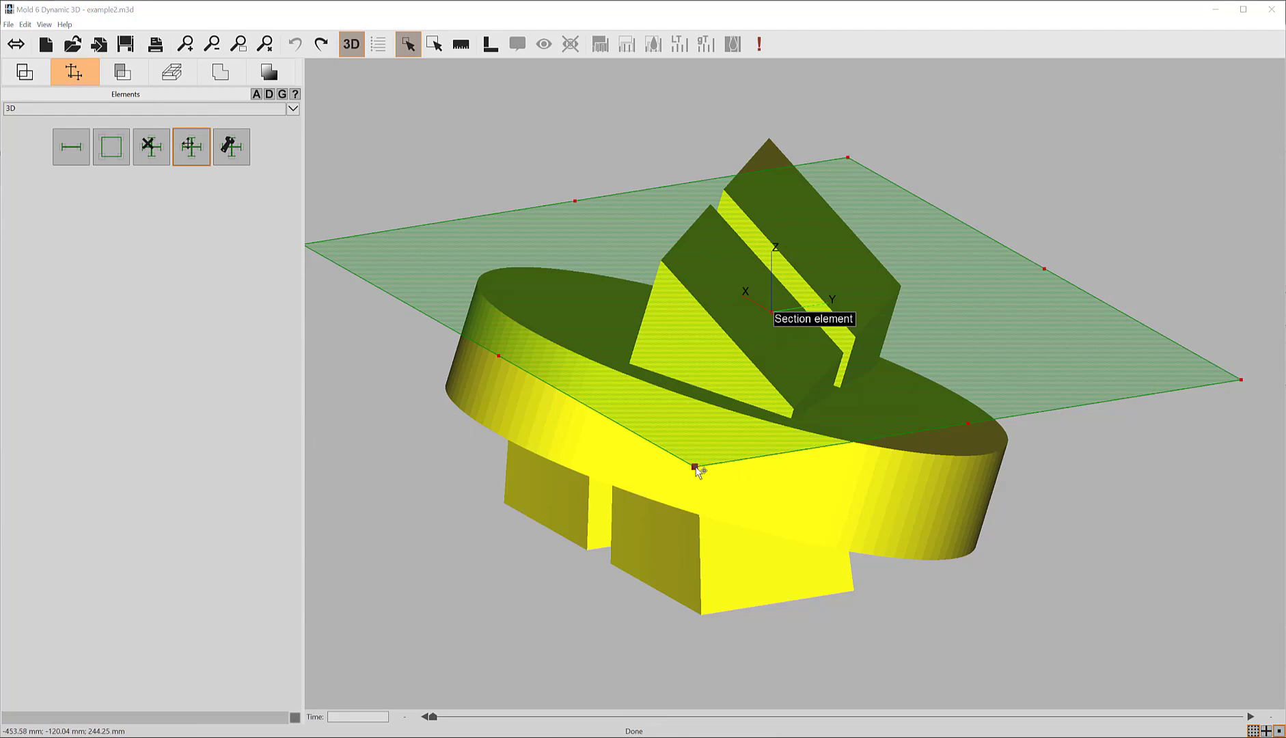
drag(696, 468, 706, 510)
key(Escape)
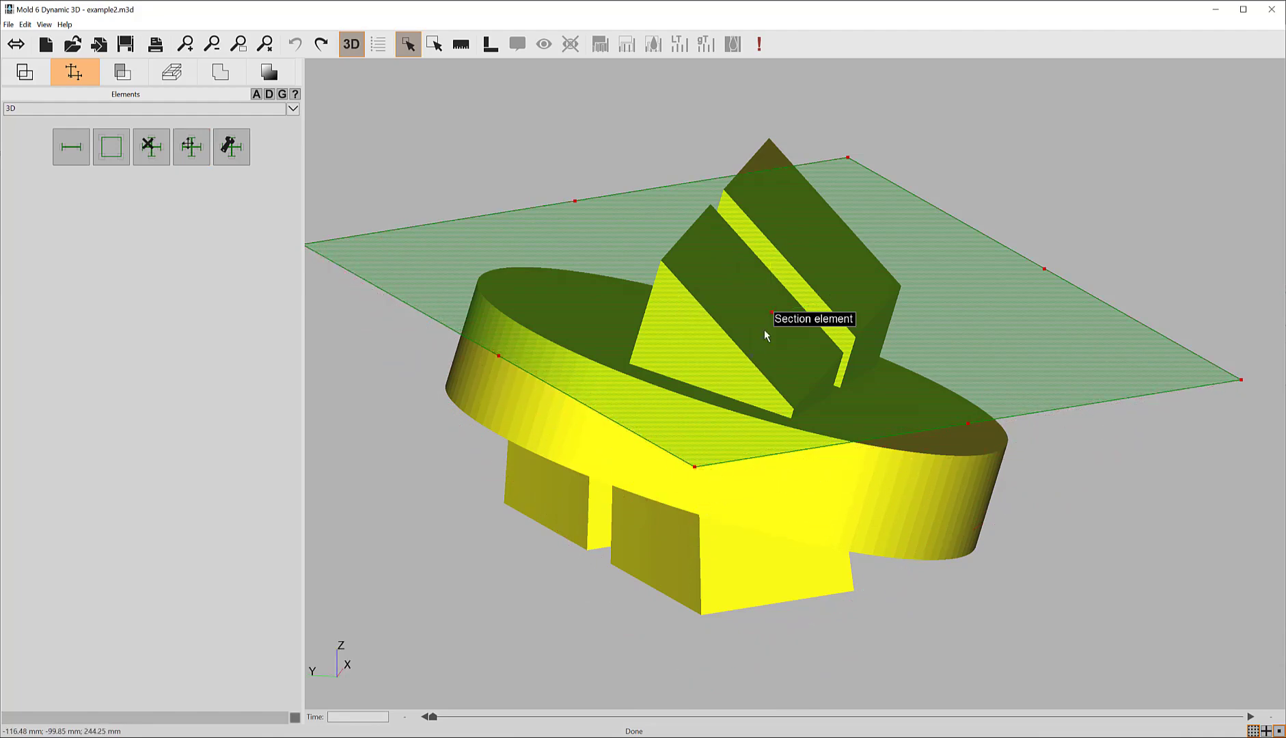
Try to lower the whole section element through the disc by its centre point, and undo the move.
drag(771, 314, 773, 510)
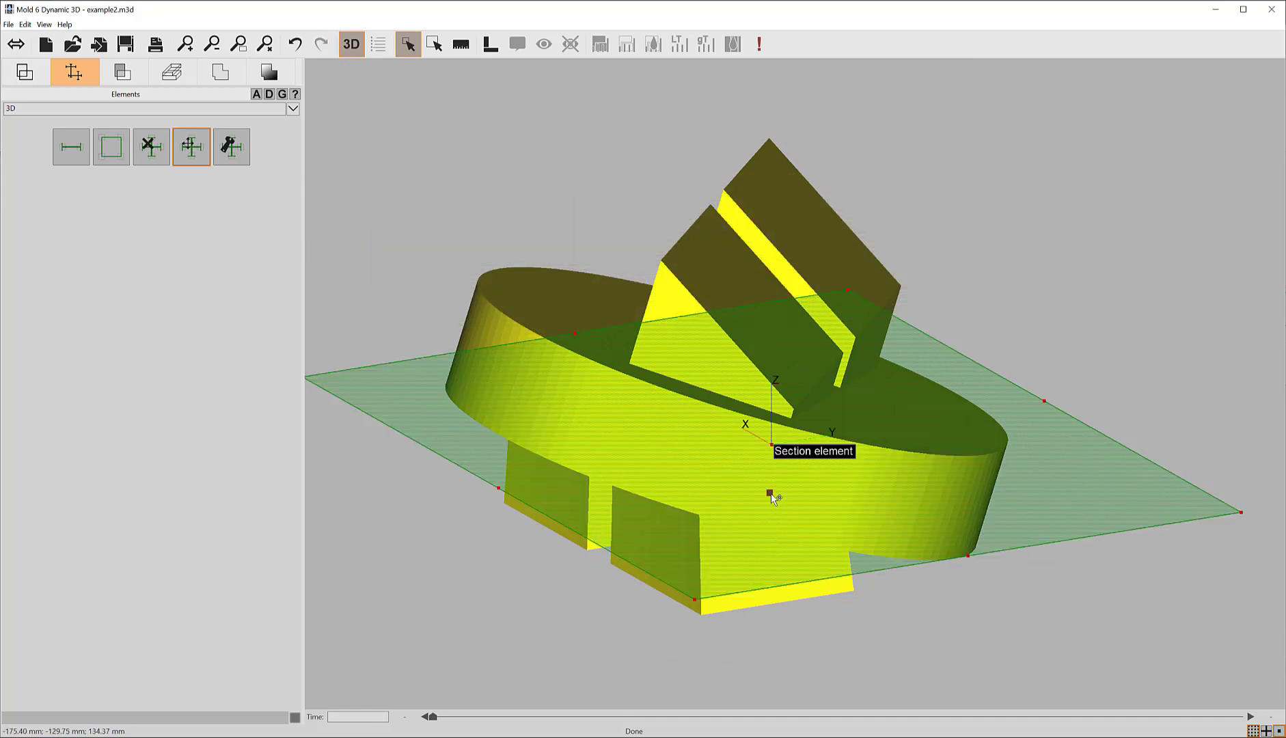
key(ctrl+z)
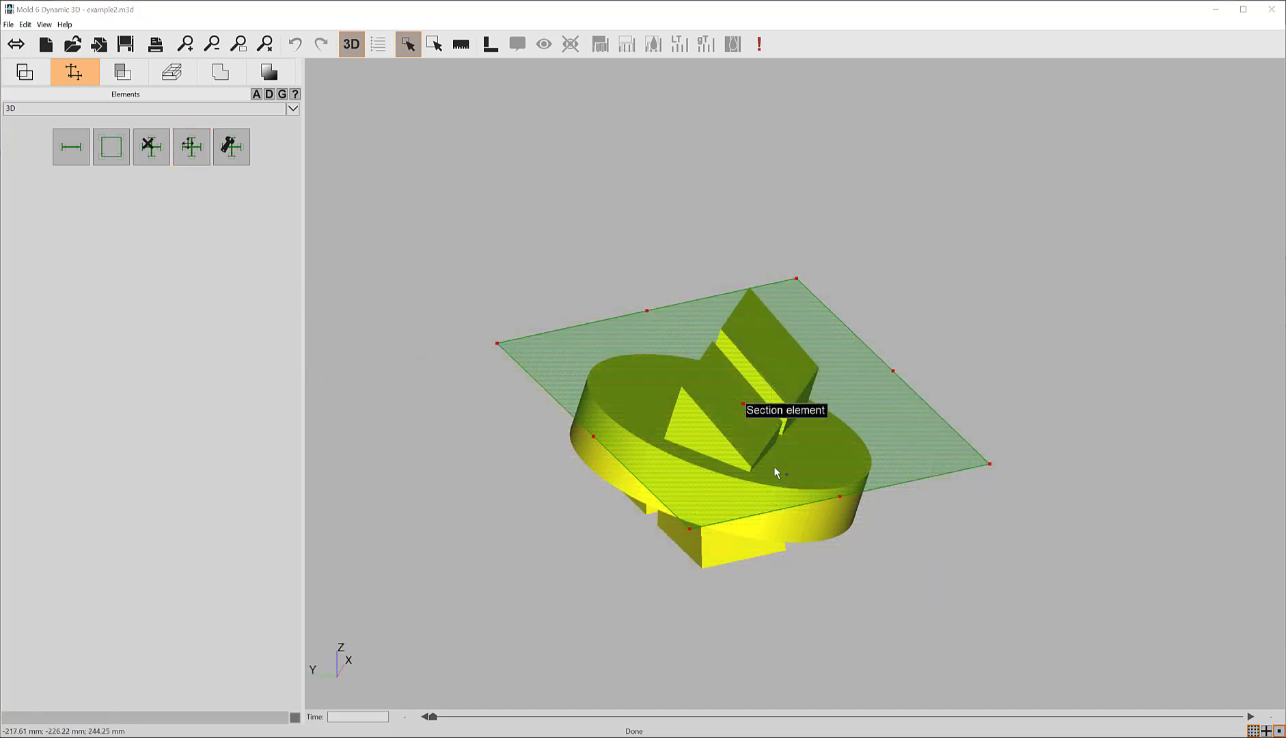
Apply the Make vertical transformation to the section element.
middle_drag(770, 463, 806, 476)
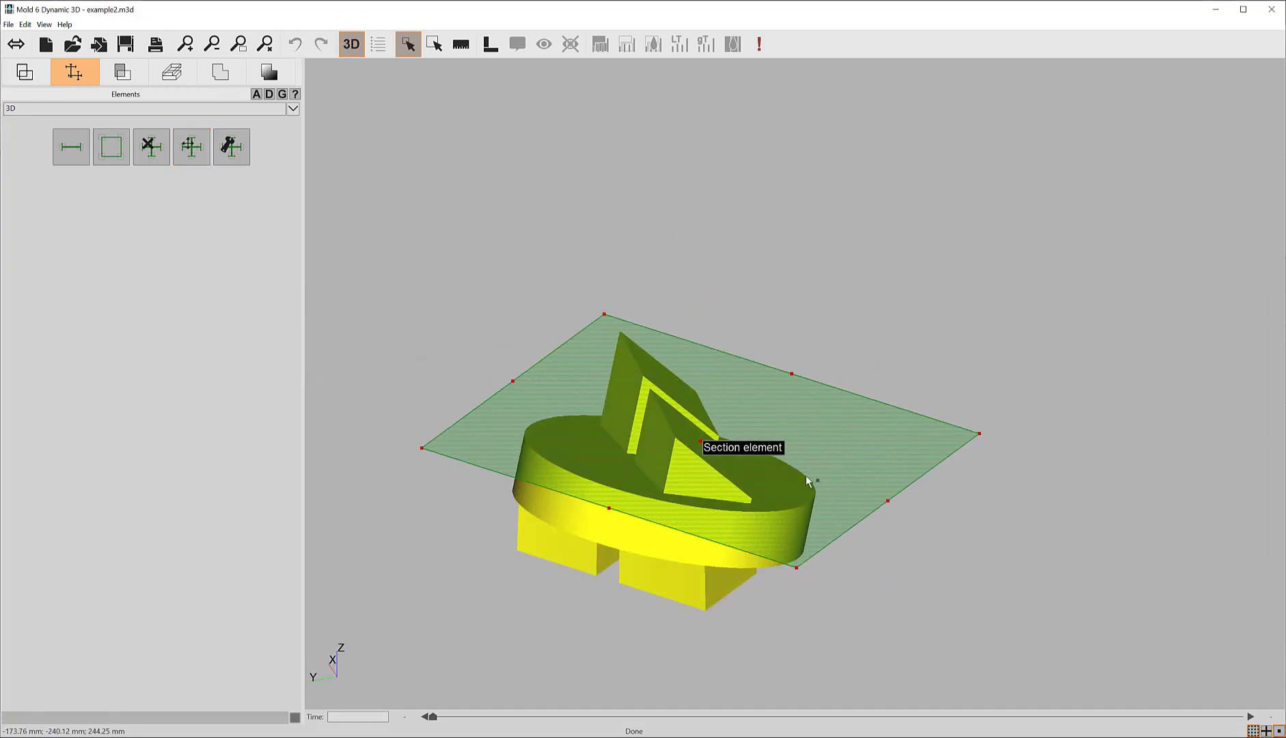
double_click(765, 451)
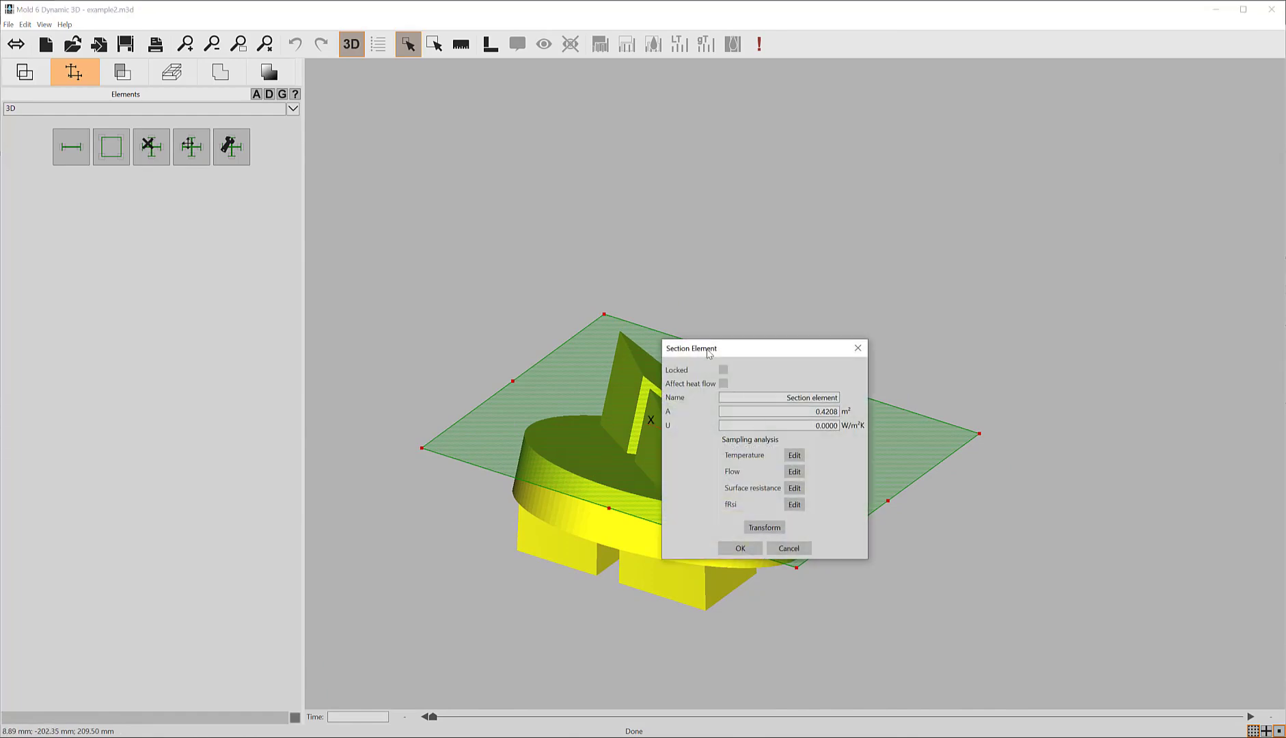
click(765, 527)
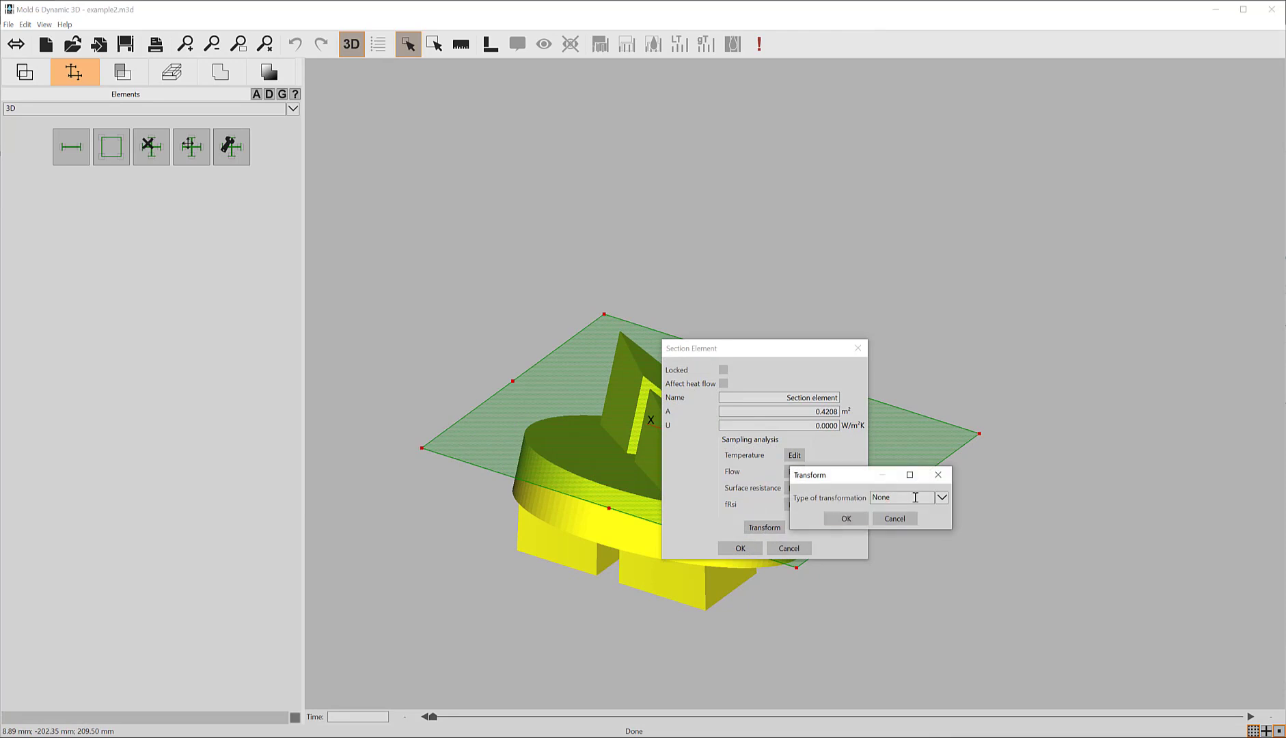
click(916, 497)
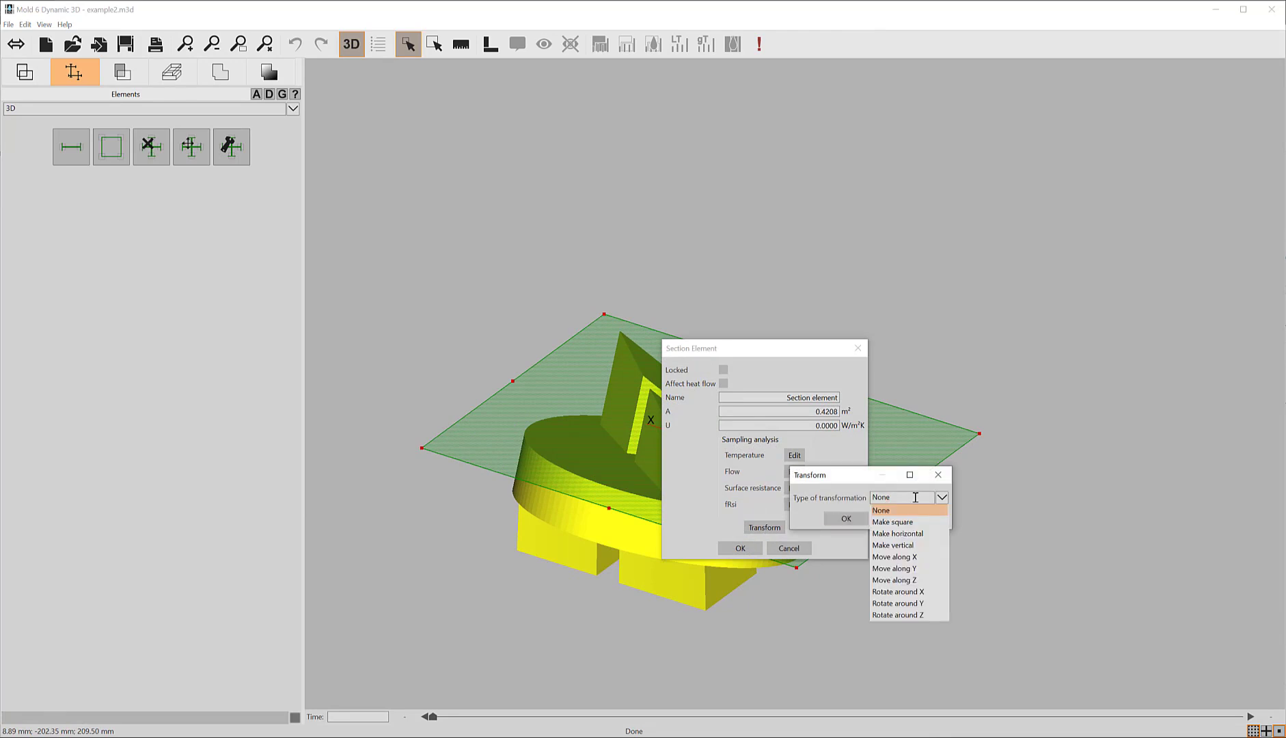
click(896, 545)
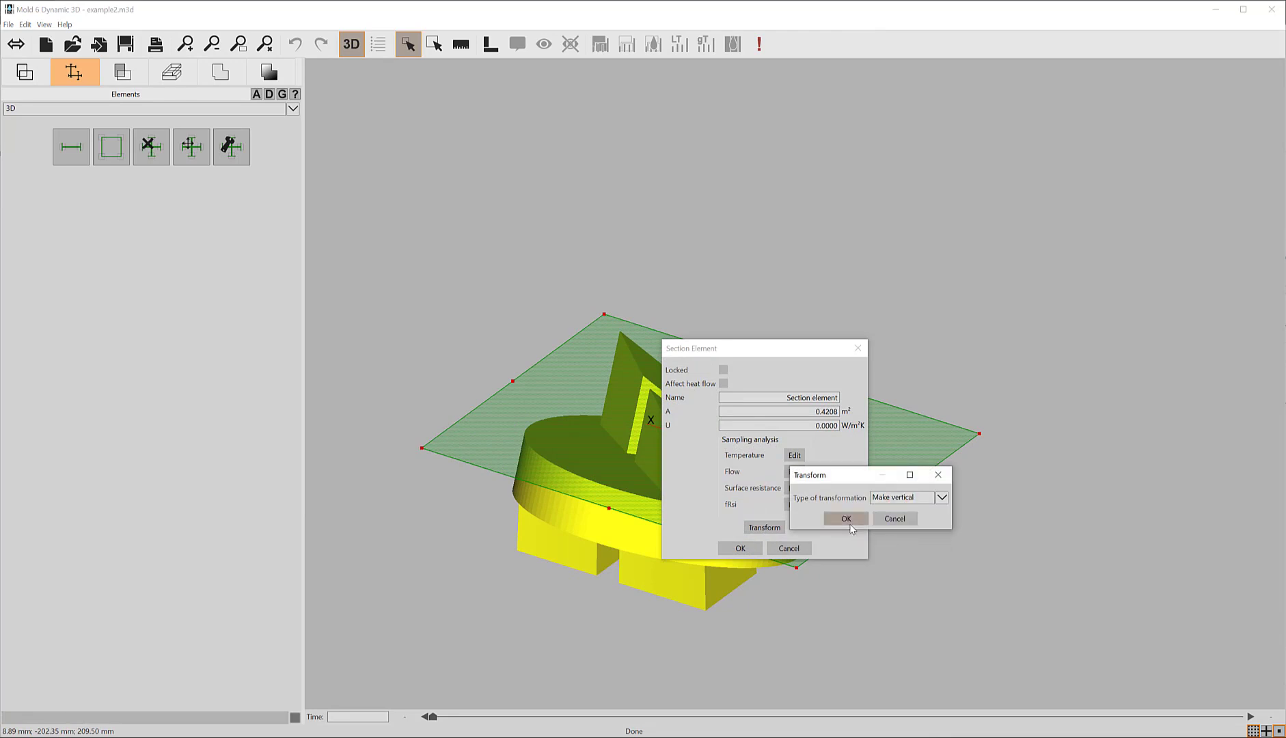
click(846, 520)
click(730, 548)
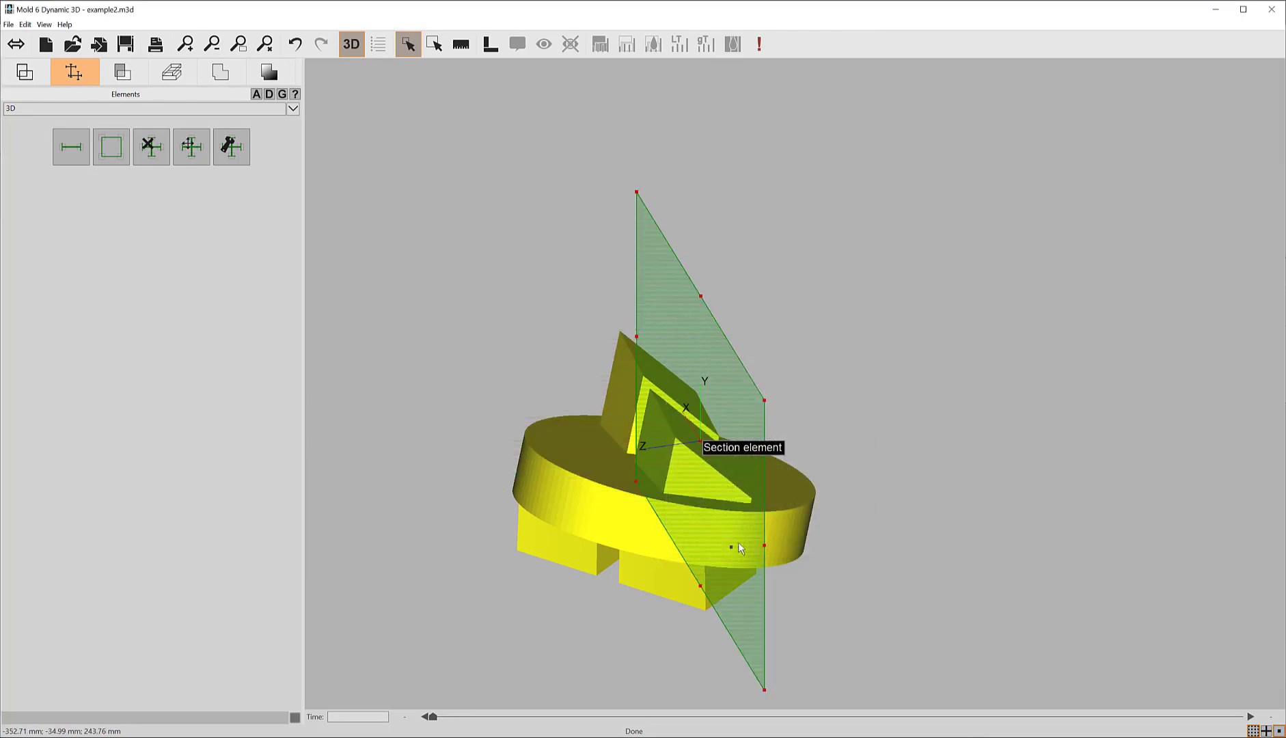
Apply a Rotate around Z transformation to the vertical section element.
middle_drag(784, 499, 732, 481)
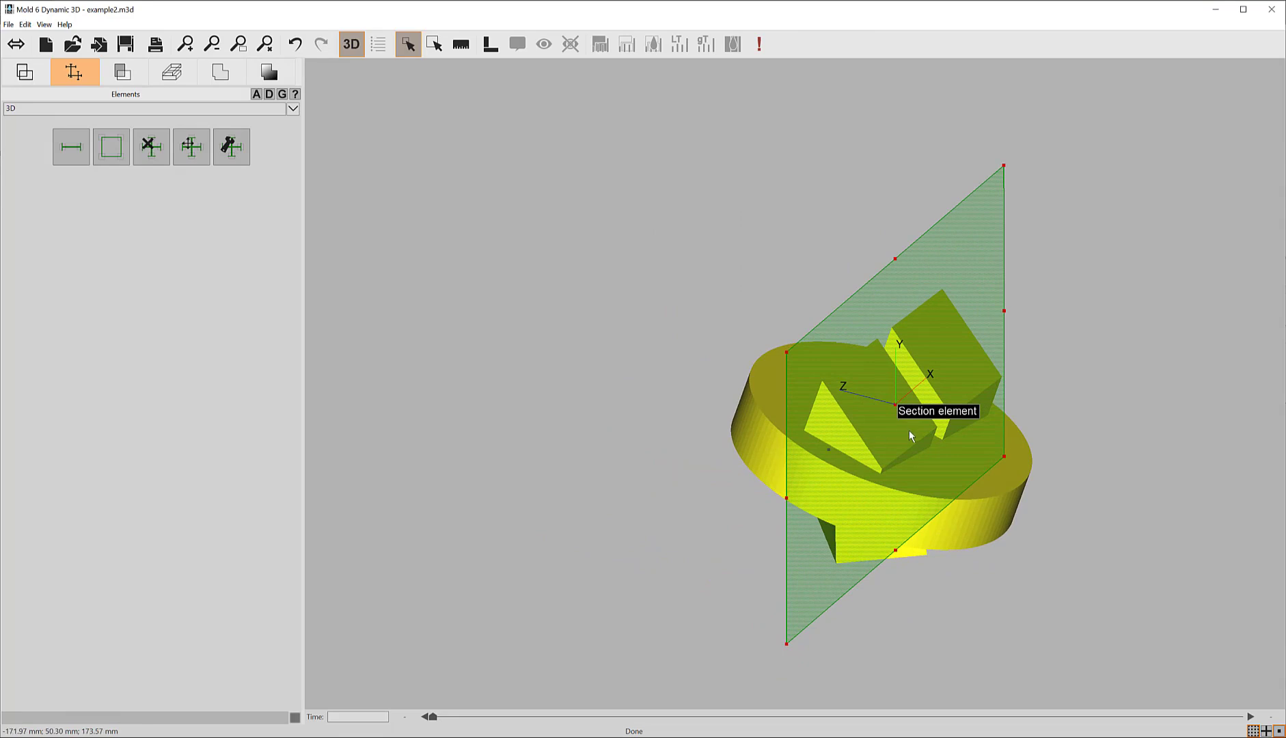
double_click(915, 410)
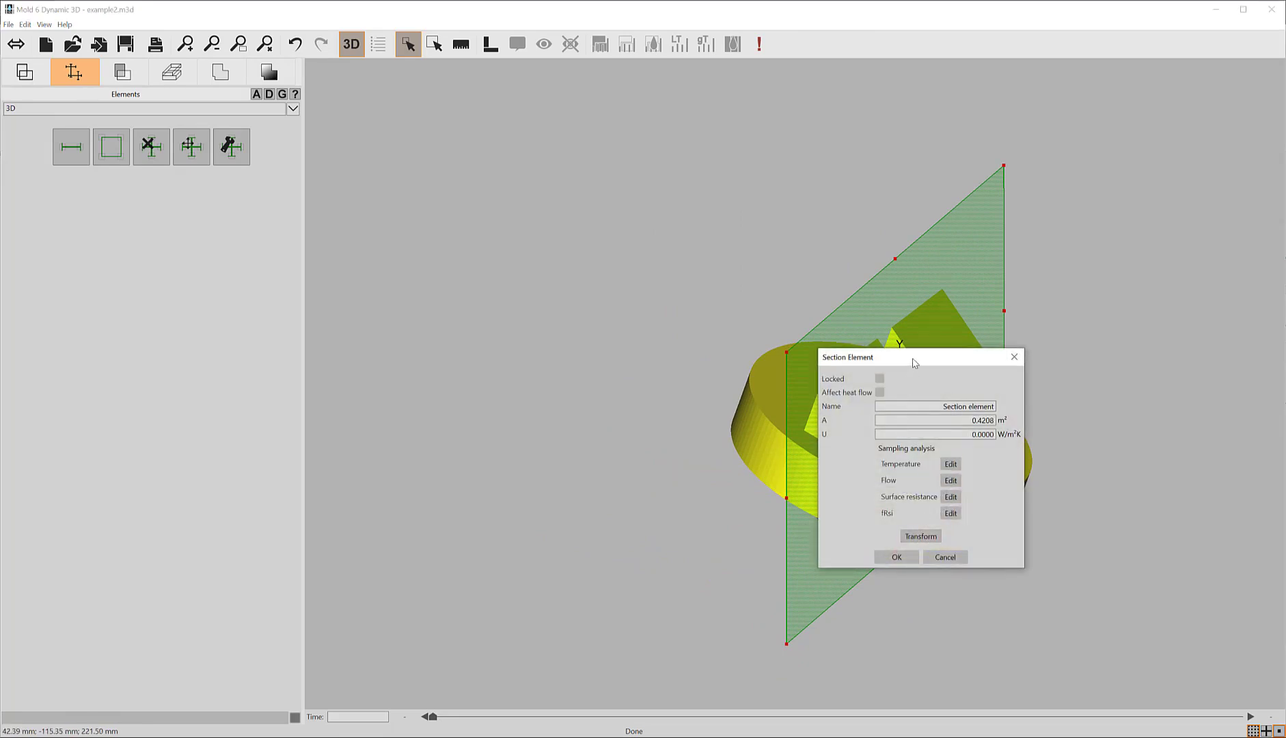
drag(914, 362, 532, 288)
click(542, 464)
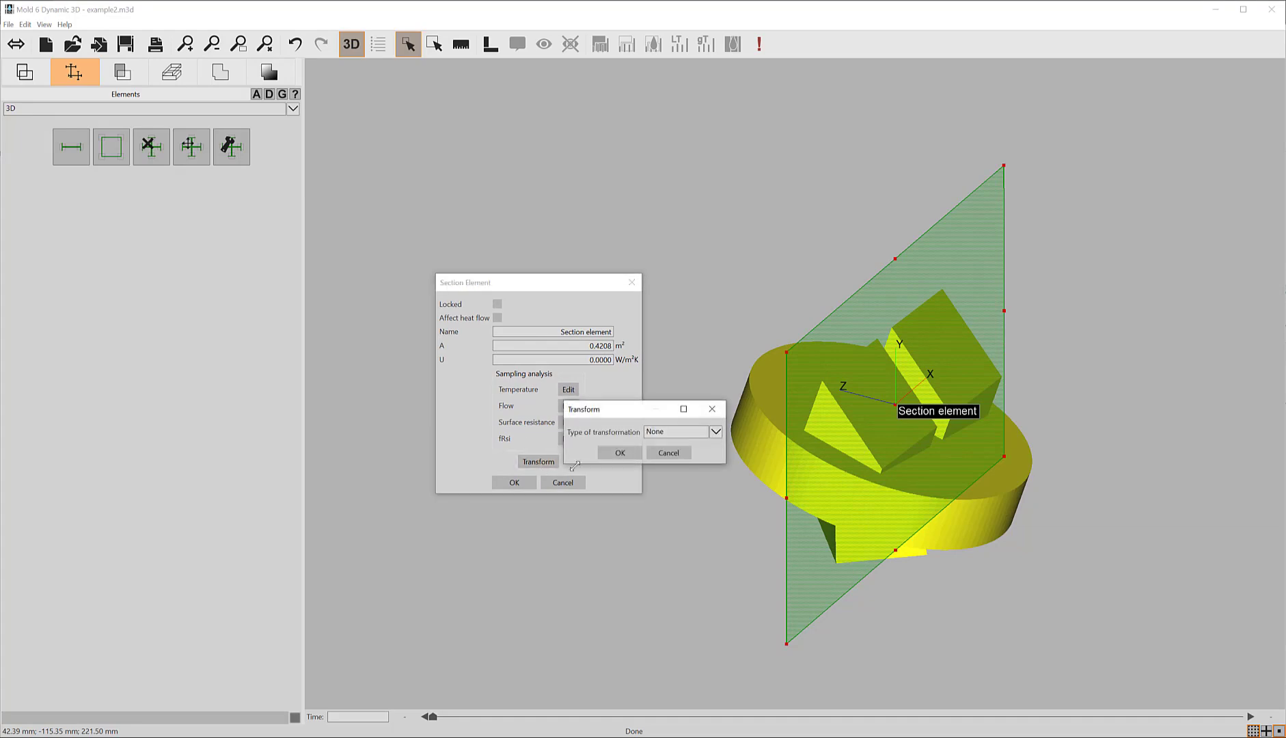
click(675, 432)
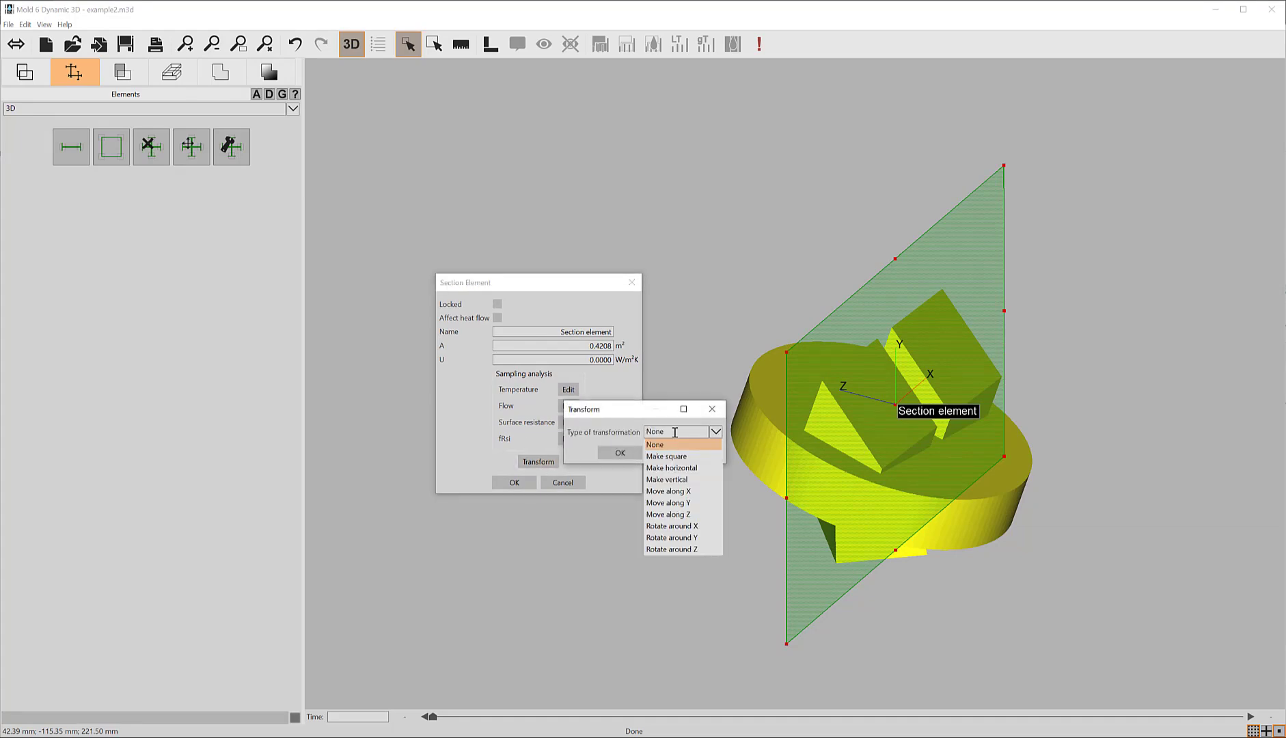
click(684, 550)
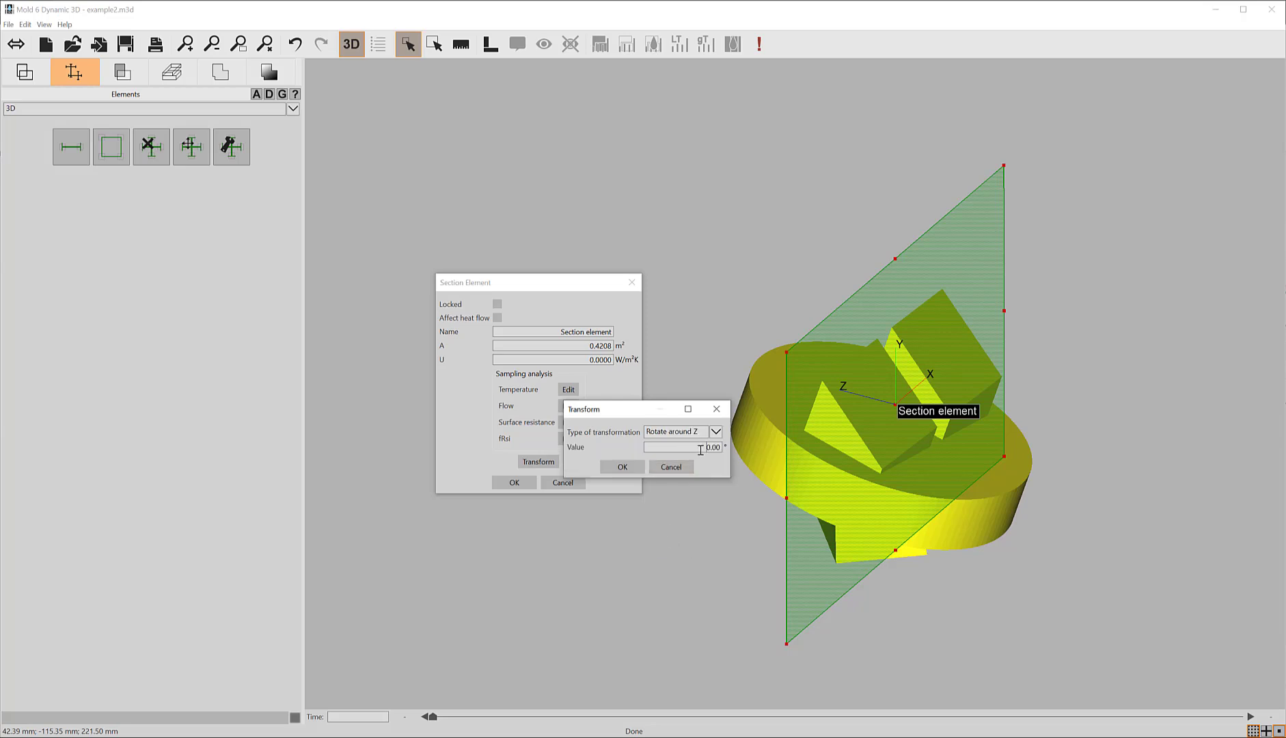
click(621, 467)
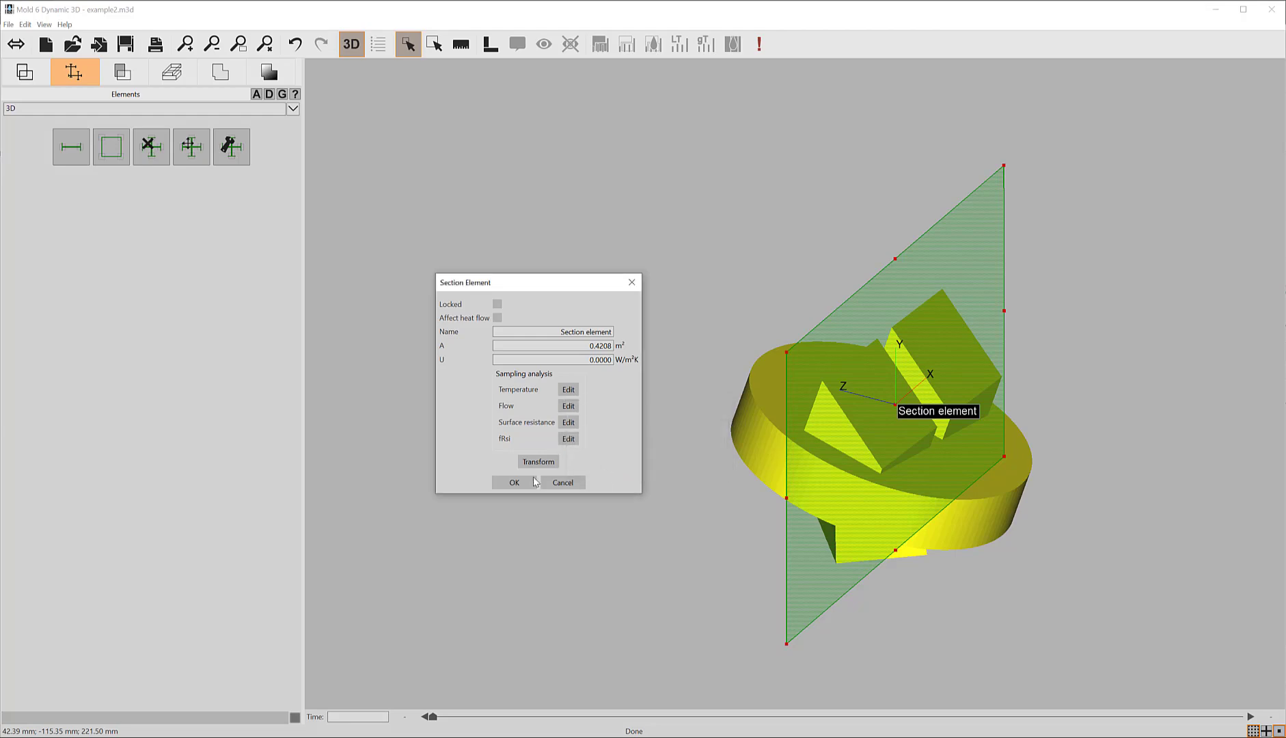
click(511, 483)
middle_drag(881, 411, 798, 389)
middle_drag(963, 437, 728, 372)
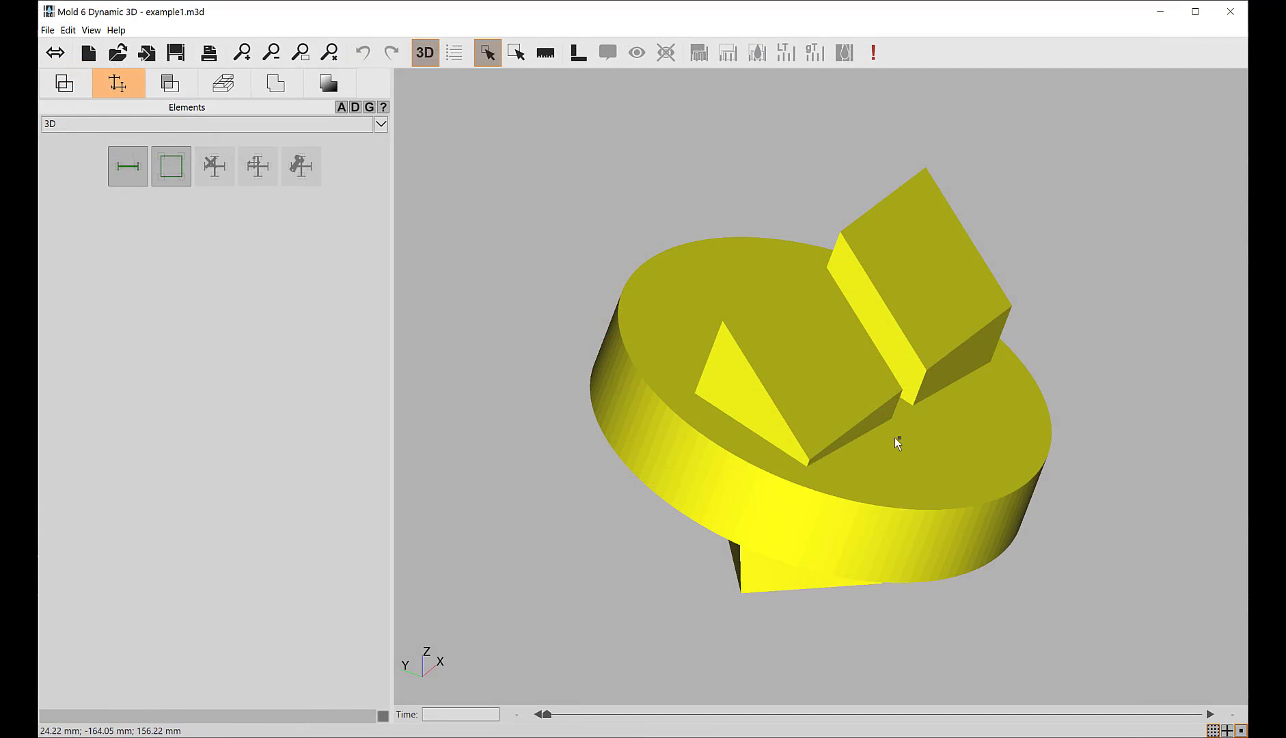
Create two surface section elements, one on the disc's top face and one on the sloped block faces, keeping Affect heat flow enabled.
click(173, 168)
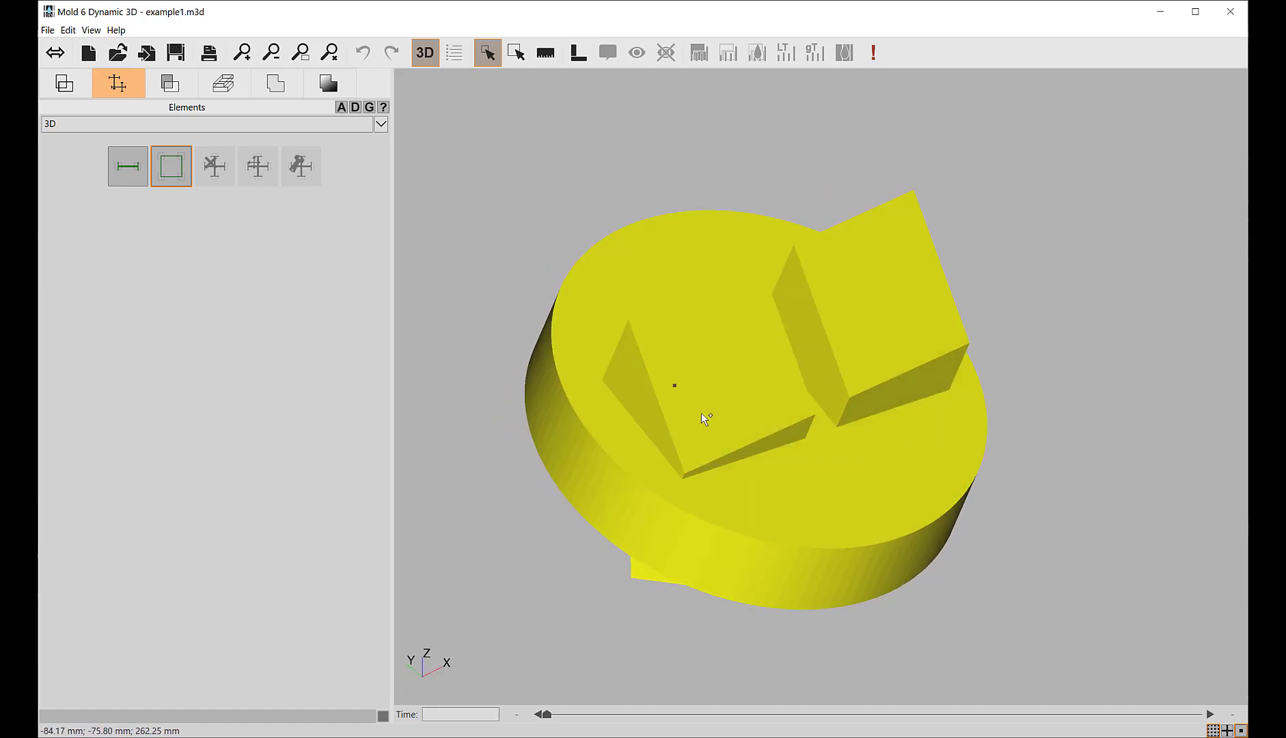
click(808, 471)
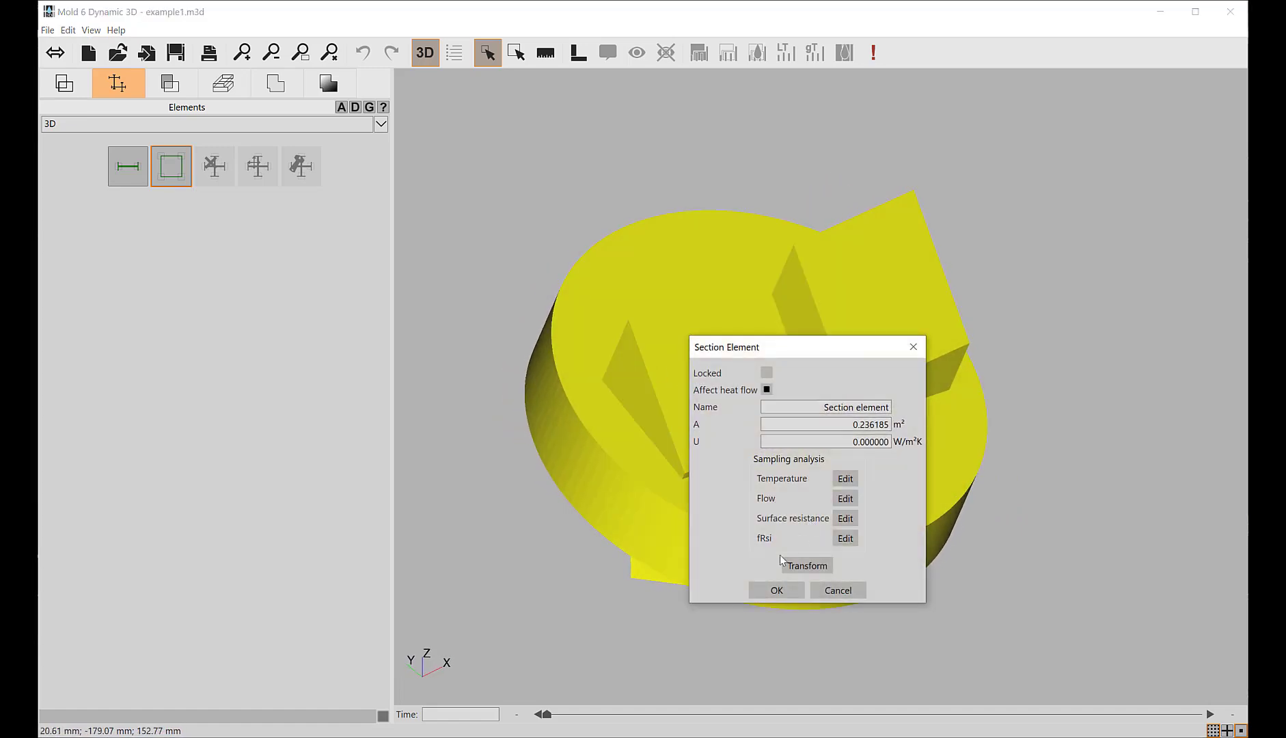
click(775, 591)
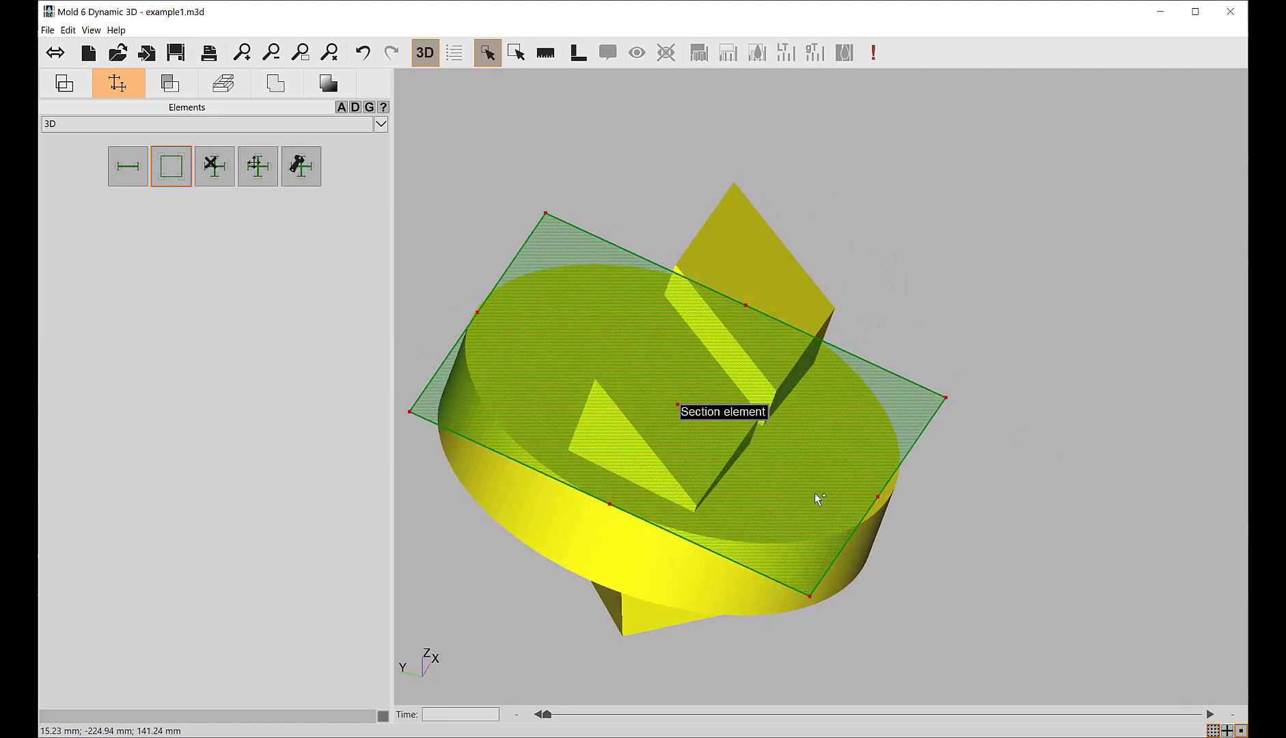
click(745, 244)
click(715, 363)
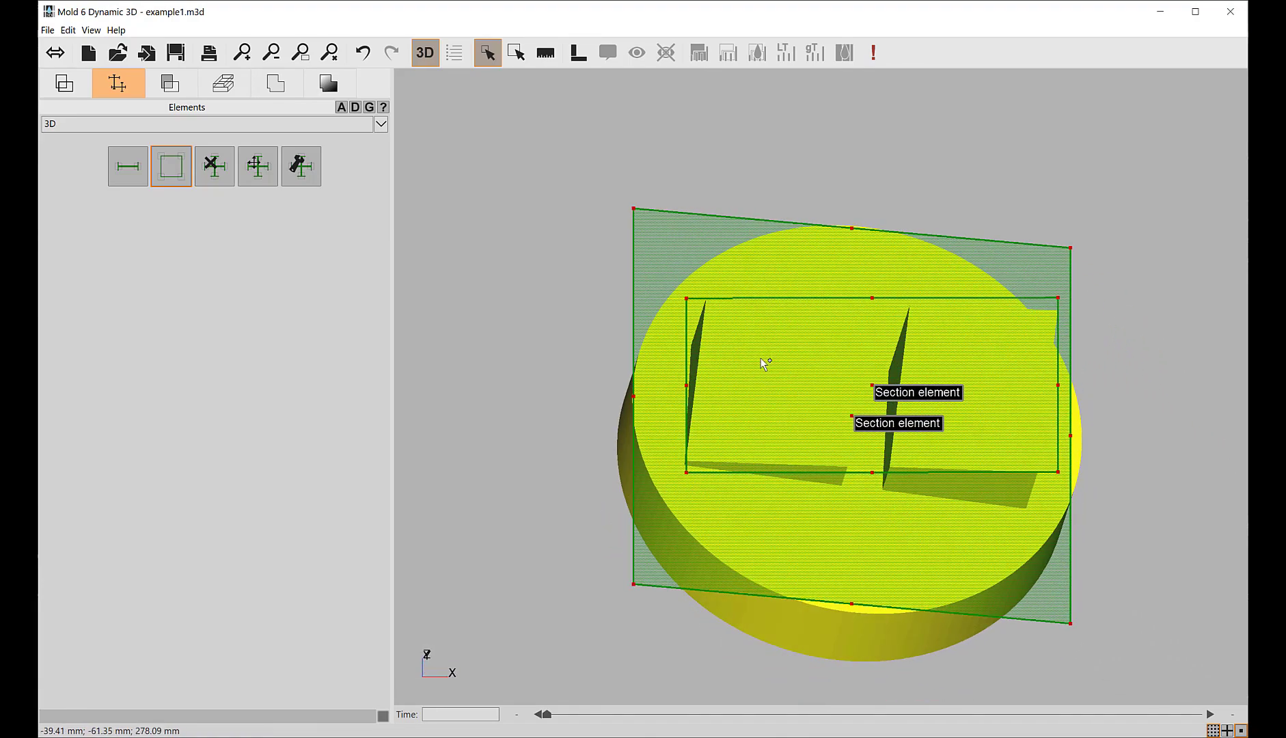
Delete both surface section elements from the model.
click(217, 171)
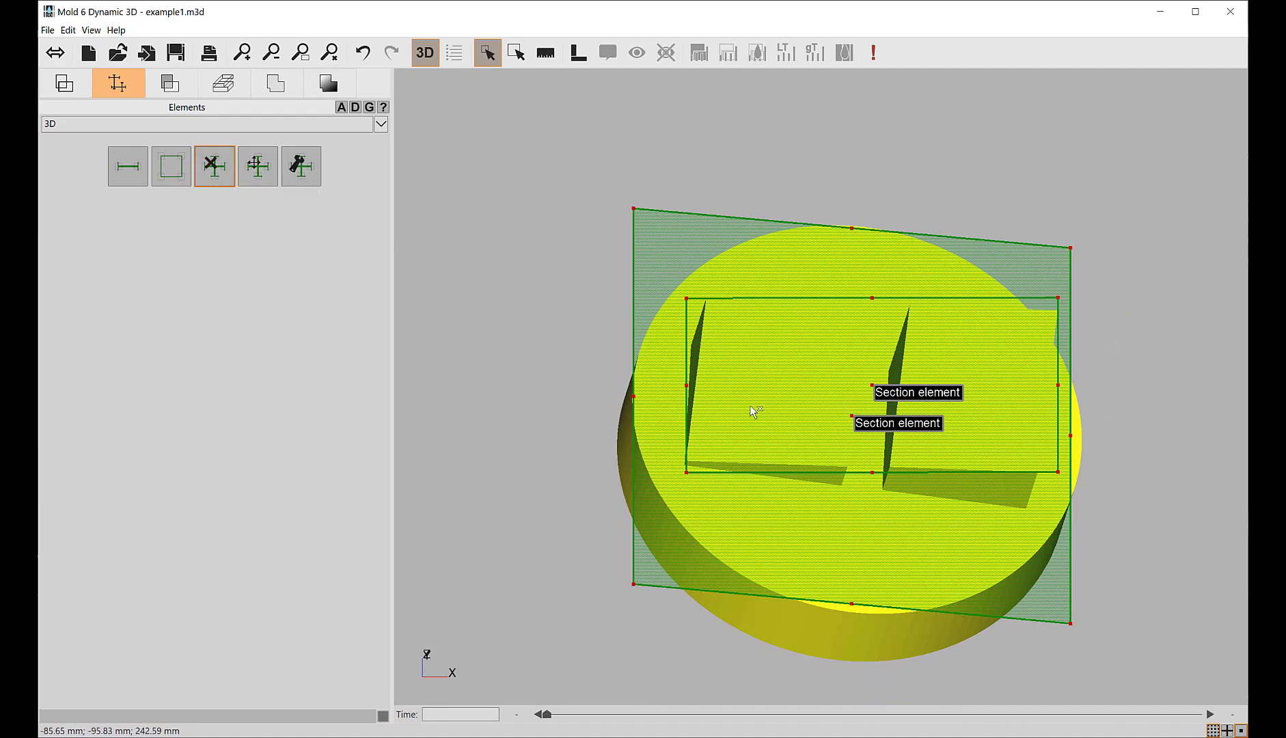
click(909, 395)
click(911, 422)
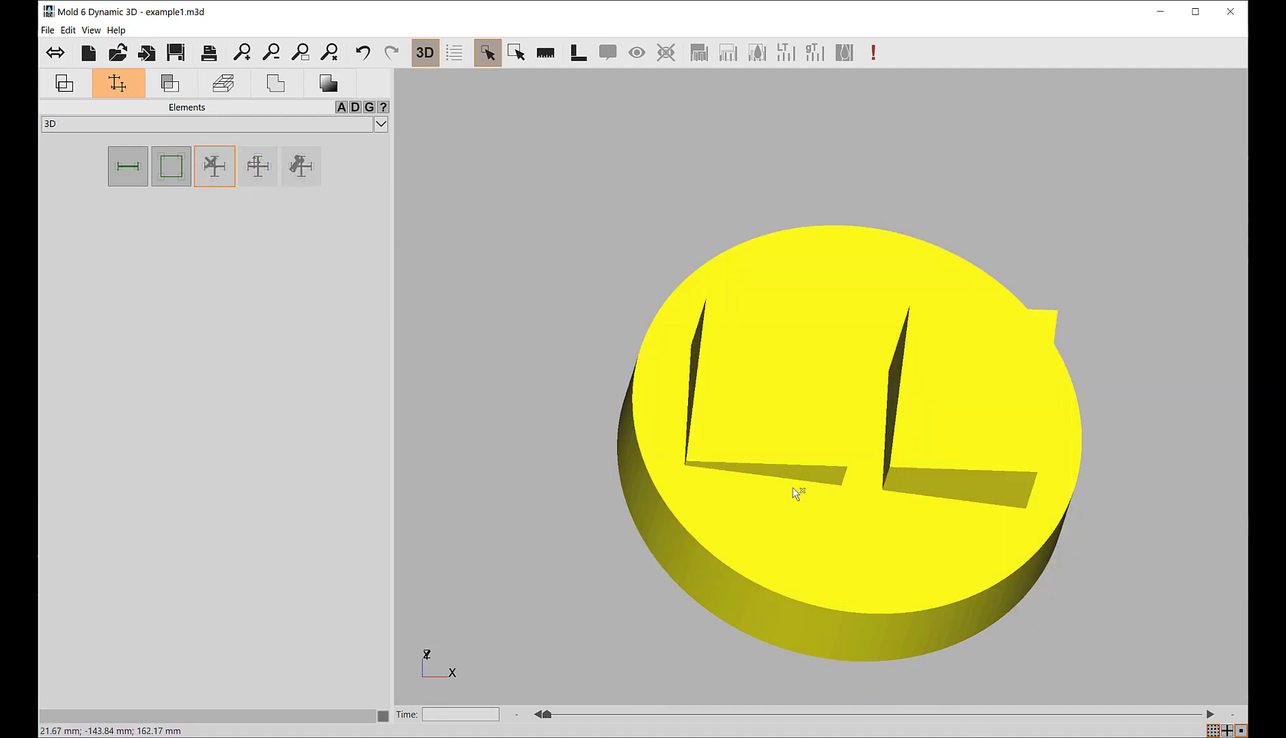
Create a linear section element along the larger raised block's long sloped edge facing the other block.
click(128, 166)
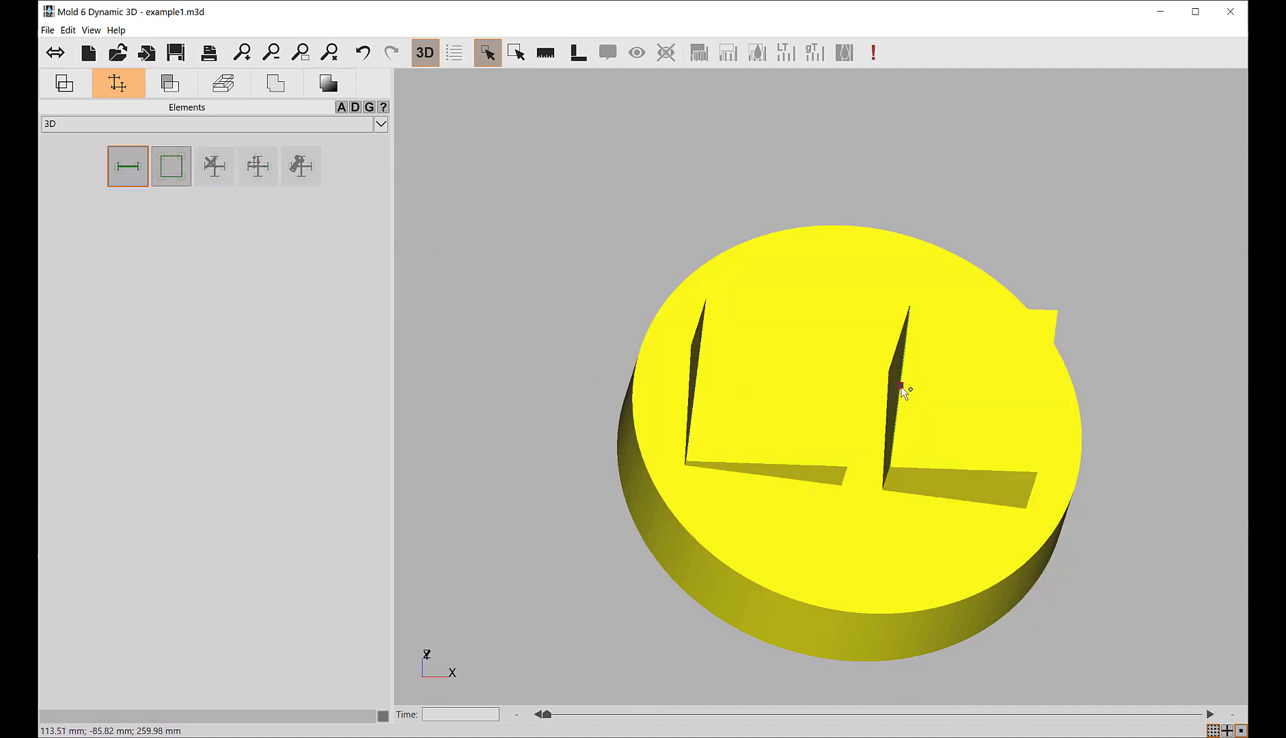
scroll(886, 415, up, 3)
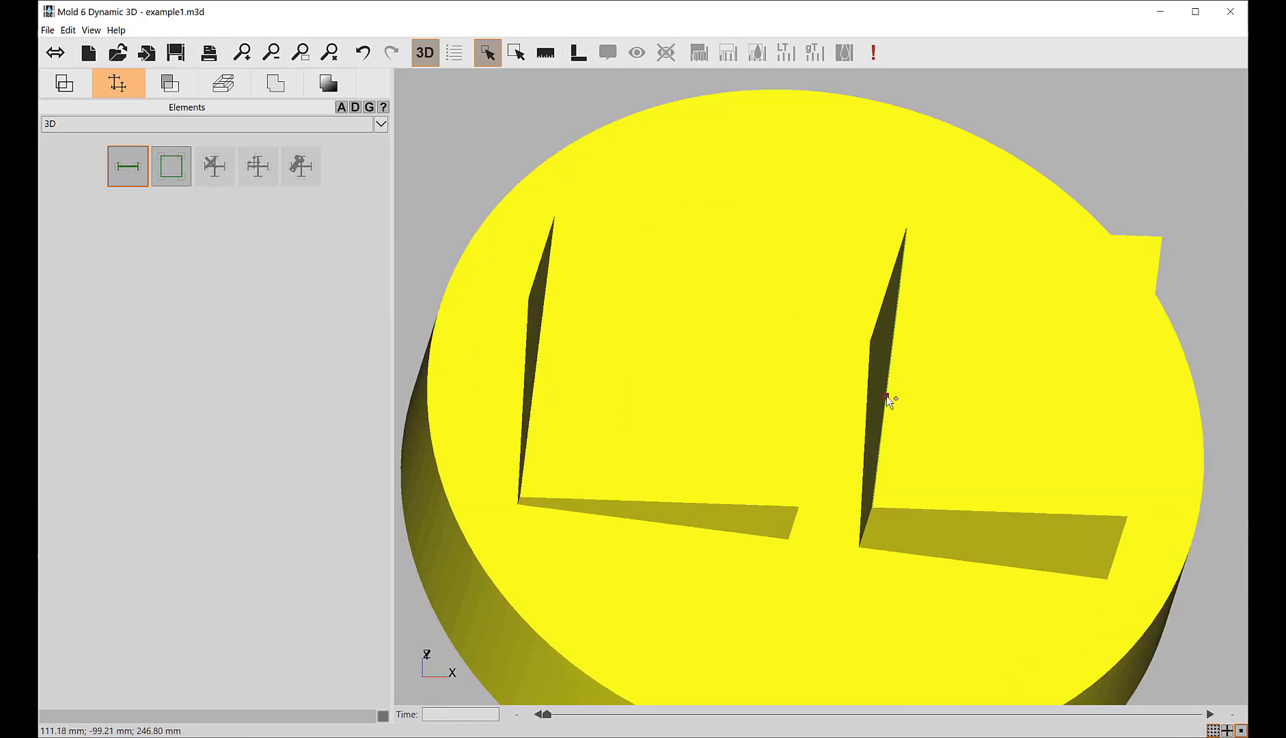
click(887, 396)
click(857, 449)
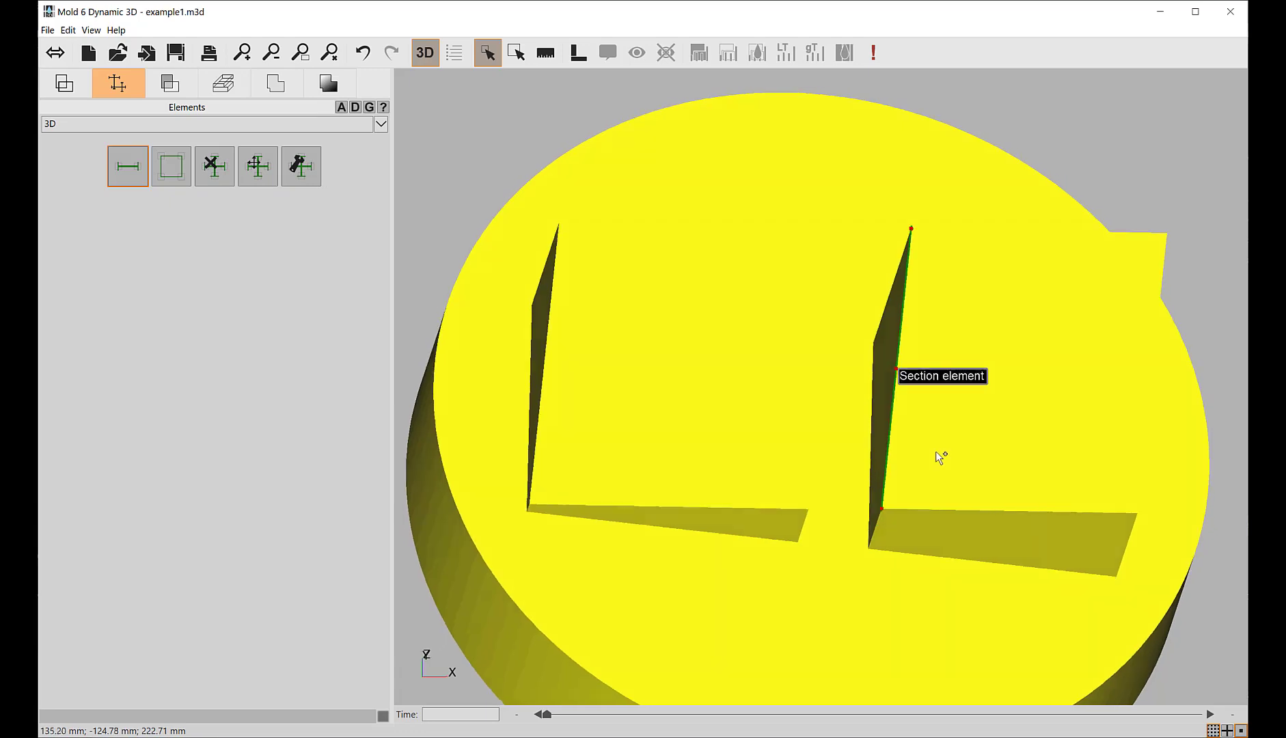
Create a second linear section element along the lower front edge of the smaller block's sloped face, keeping Affect heat flow enabled.
middle_drag(937, 452, 969, 450)
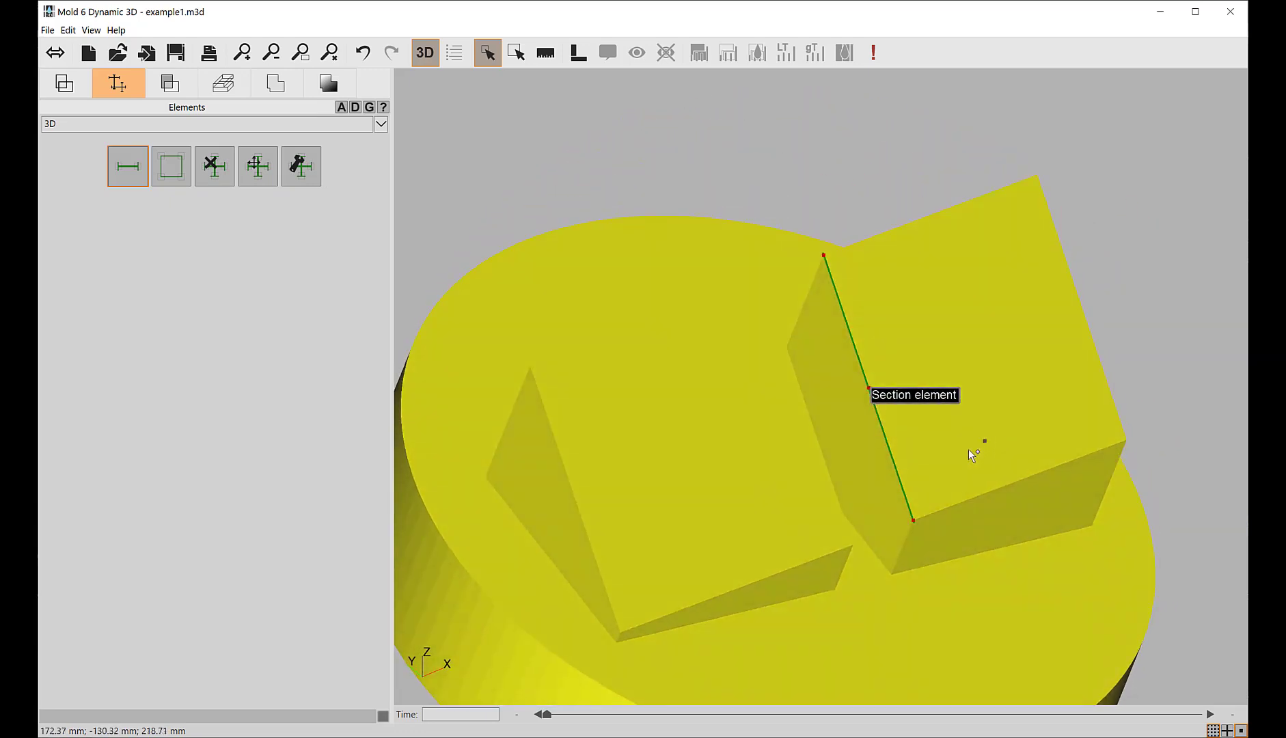
click(825, 555)
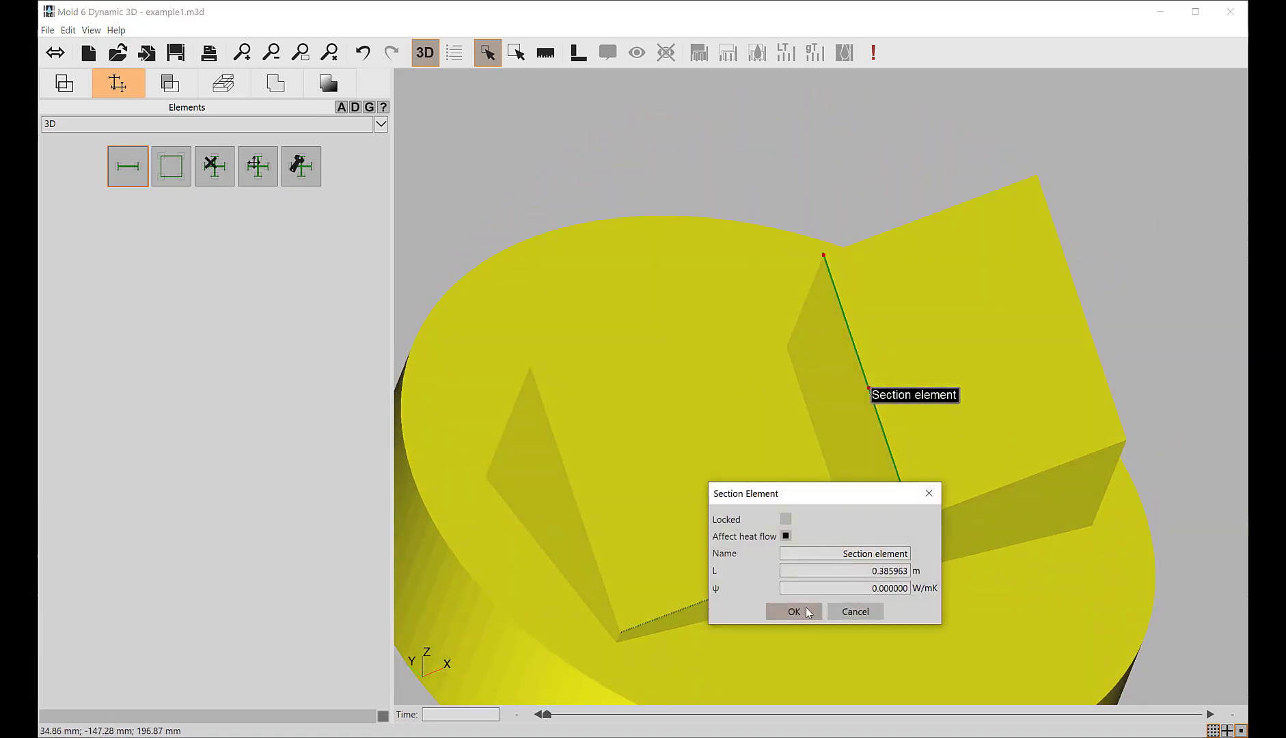
click(806, 607)
middle_drag(778, 577, 848, 553)
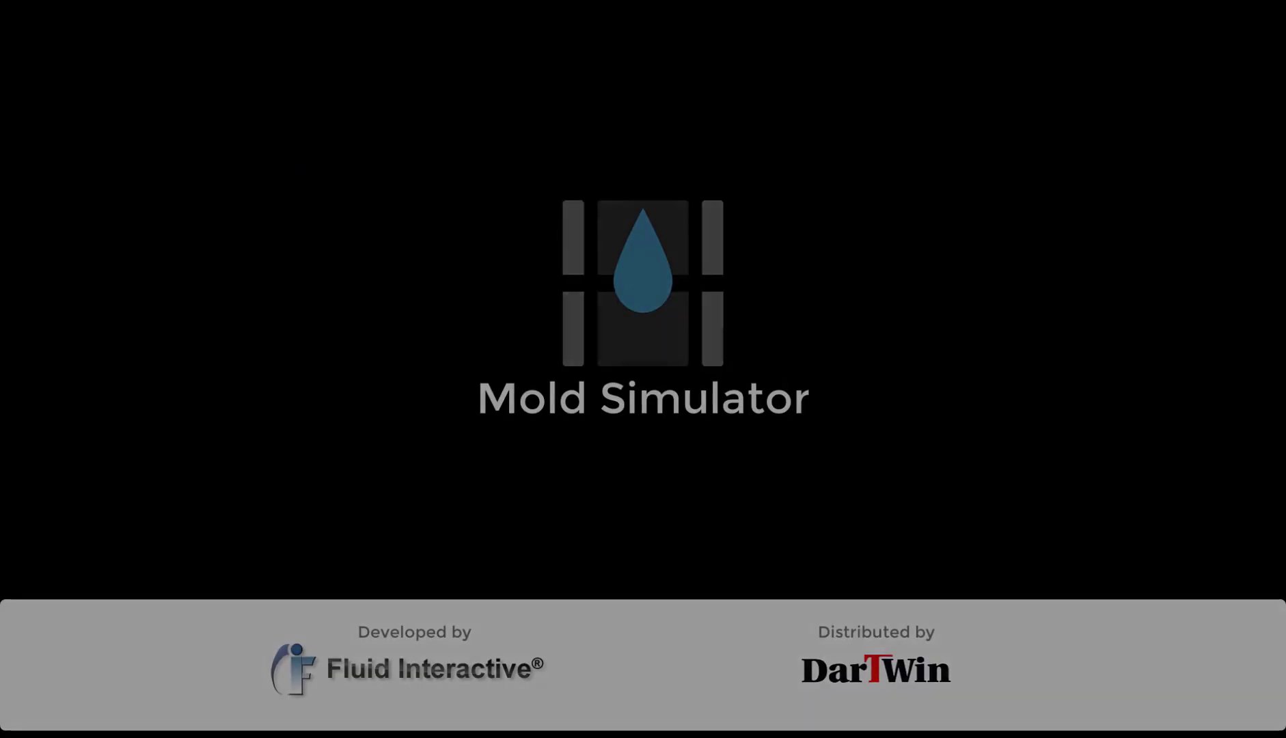